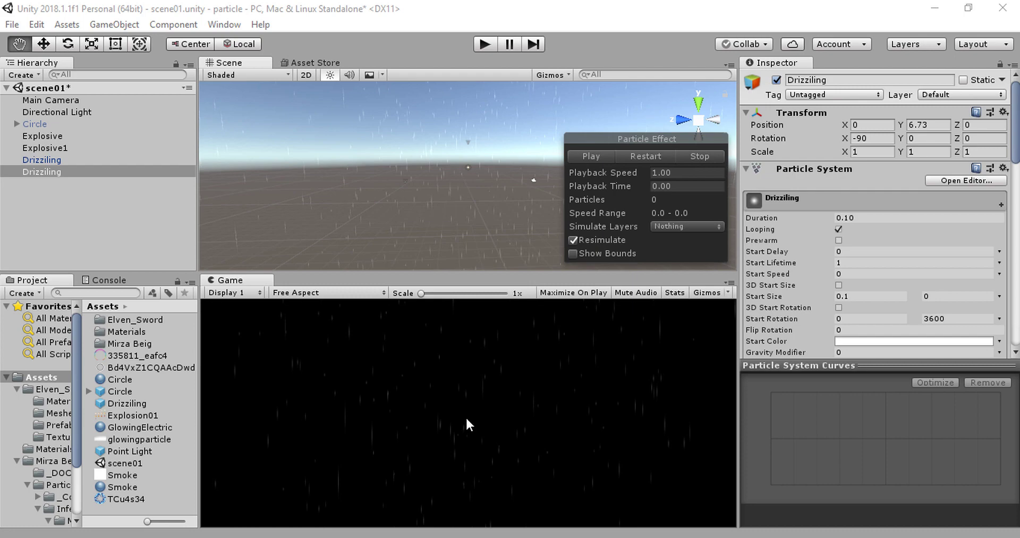
Step: Review the Drizzling particle effect's settings down to the Renderer module, then stop its preview
{"action": "left_click", "coordinate": [52, 161]}
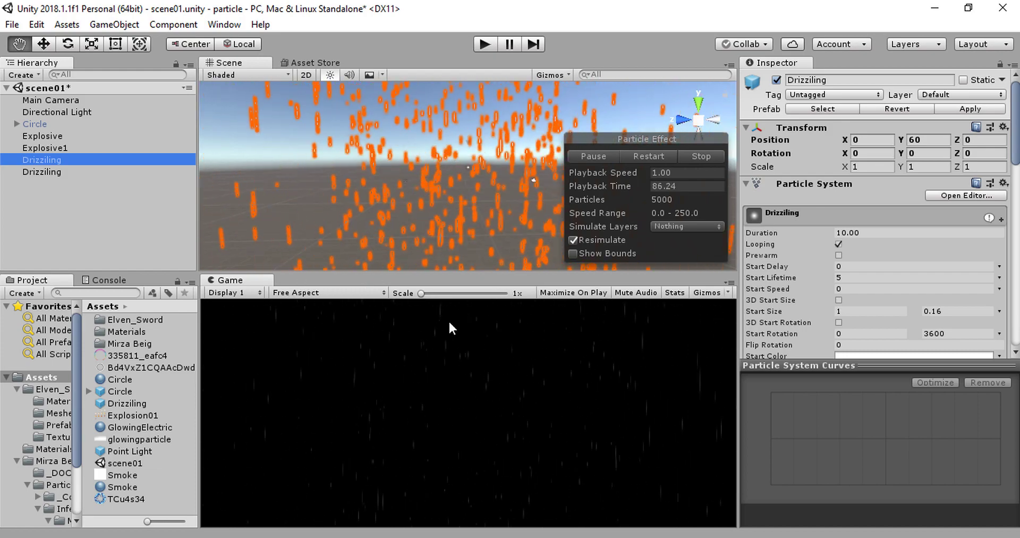
{"action": "scroll", "coordinate": [829, 247], "scroll_direction": "down", "scroll_amount": 10}
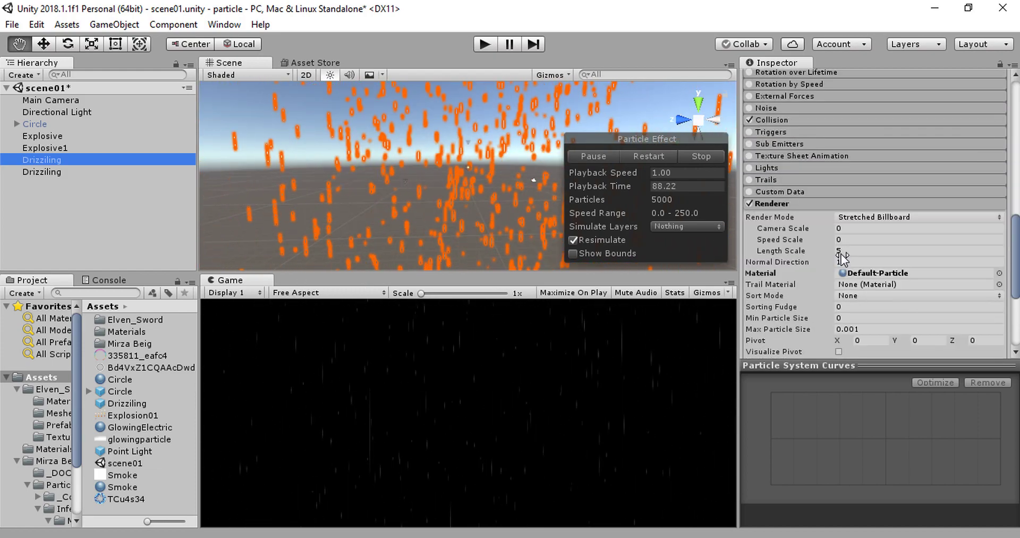
{"action": "scroll", "coordinate": [840, 254], "scroll_direction": "up", "scroll_amount": 10}
{"action": "left_click", "coordinate": [695, 157]}
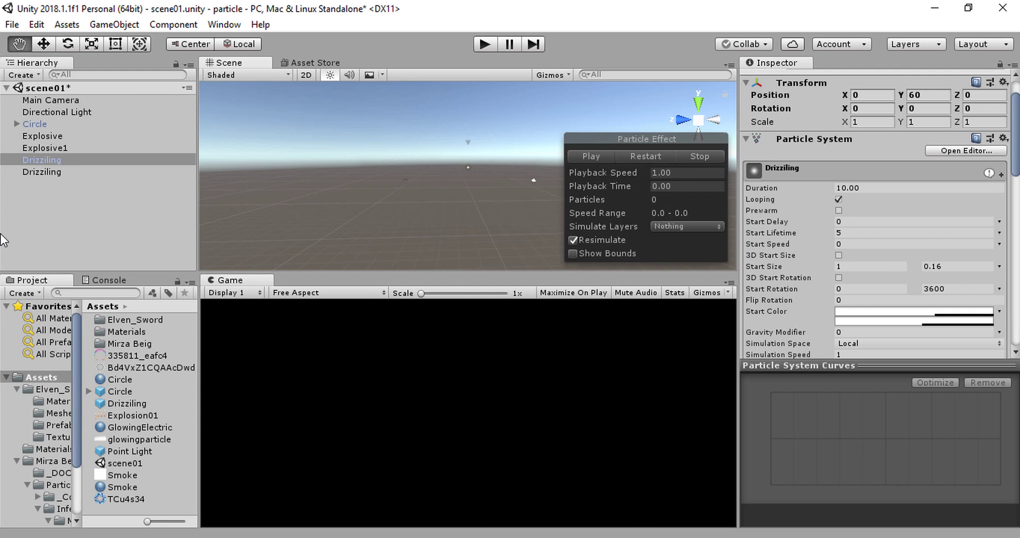
Step: Clear the selection and add a new Particle System from GameObject > Effects
{"action": "left_click", "coordinate": [149, 199]}
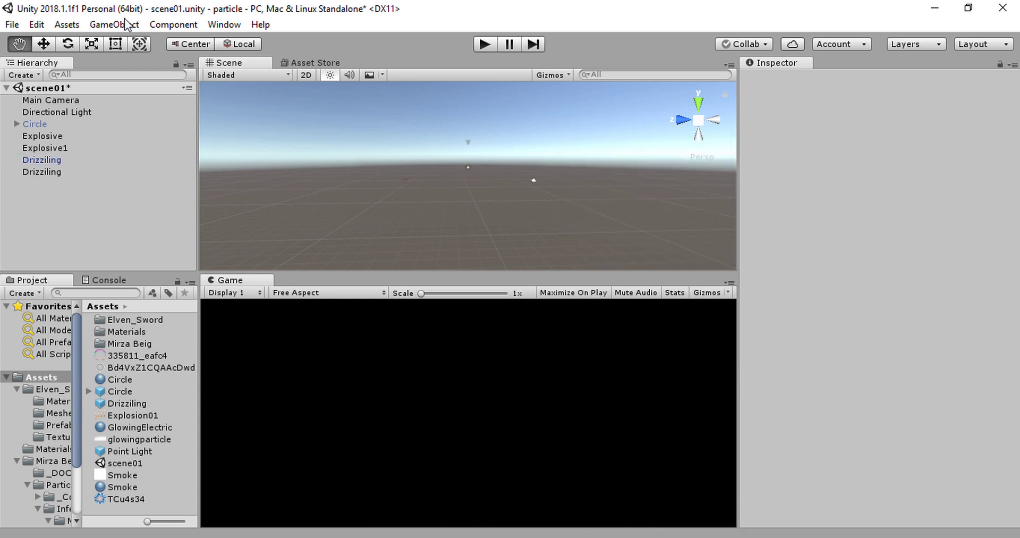
{"action": "left_click", "coordinate": [126, 24]}
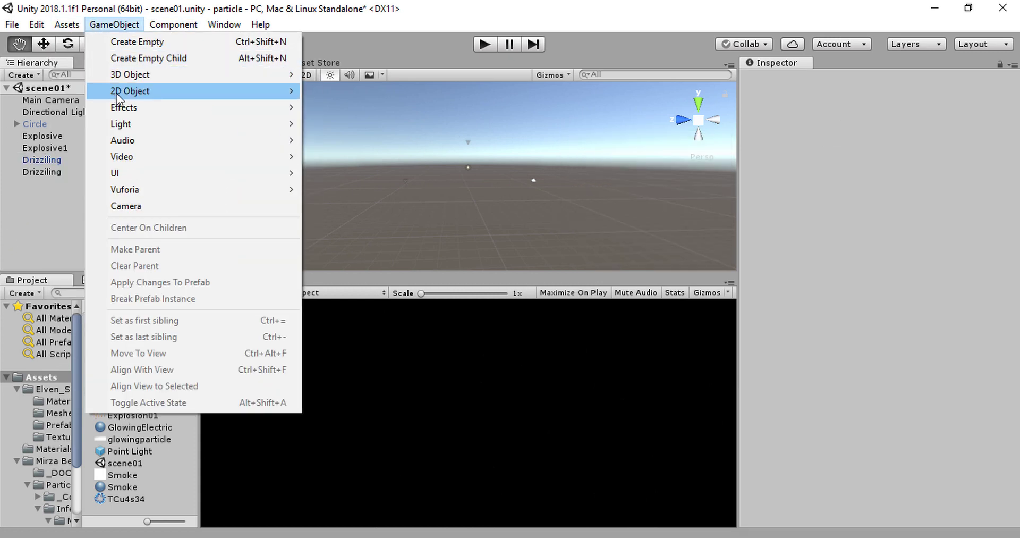
{"action": "mouse_move", "coordinate": [123, 108]}
{"action": "left_click", "coordinate": [361, 106]}
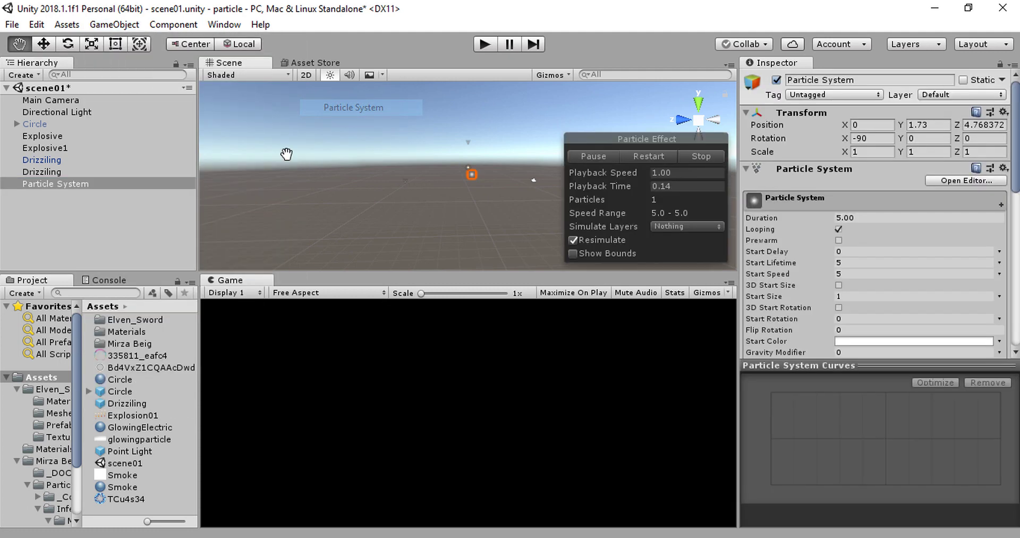
Step: Rename the new particle system to 'Rain'
{"action": "left_click", "coordinate": [75, 184]}
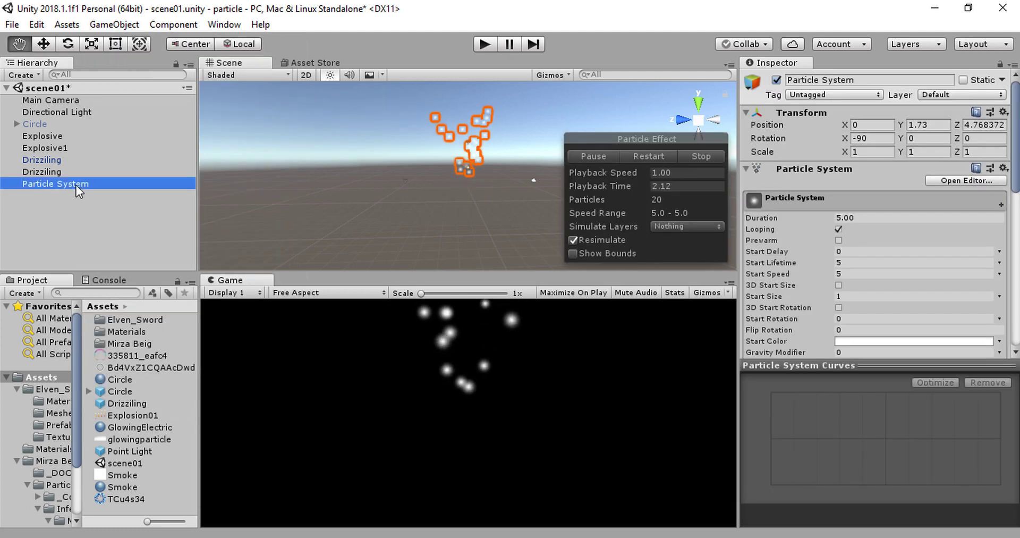
{"action": "left_click", "coordinate": [75, 185]}
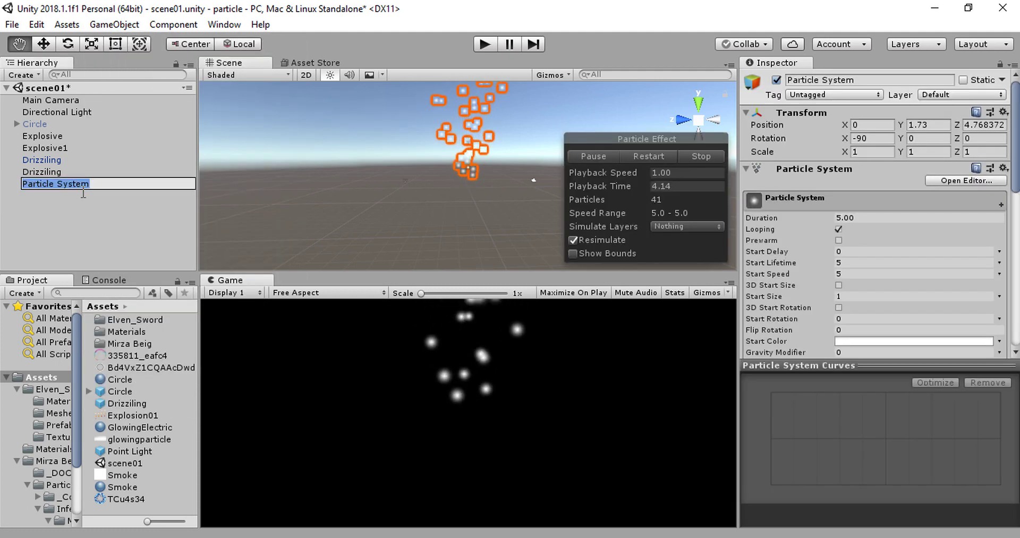
{"action": "type", "text": "Rain"}
{"action": "key", "text": "Return"}
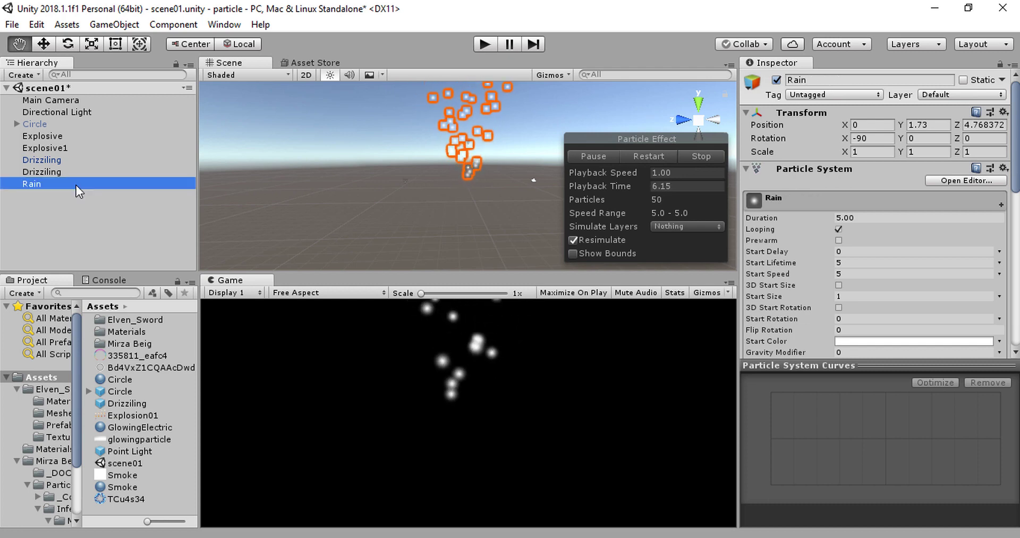
{"action": "left_click", "coordinate": [895, 222]}
Step: Set Rain's Start Speed to 0
{"action": "scroll", "coordinate": [903, 262], "scroll_direction": "down", "scroll_amount": 2}
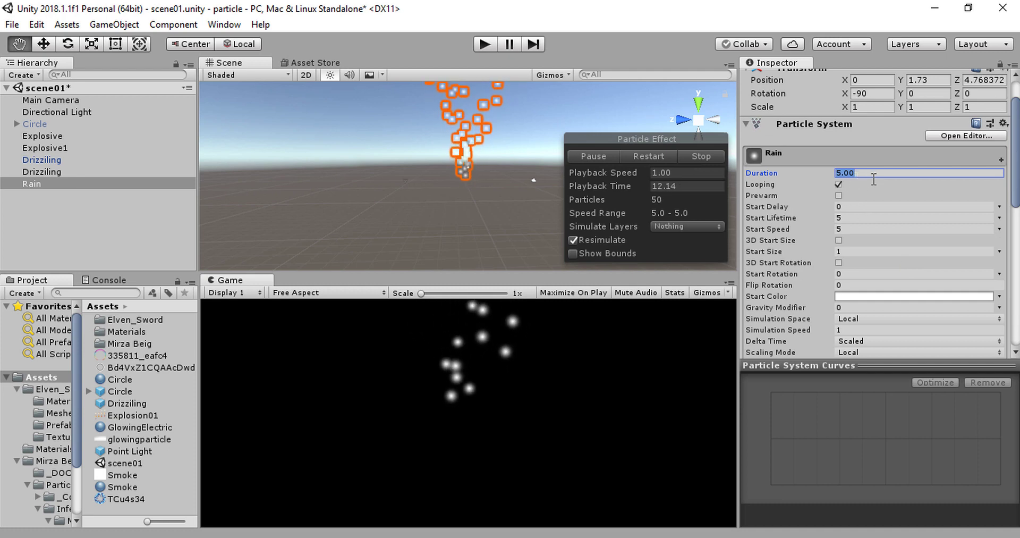
{"action": "scroll", "coordinate": [860, 179], "scroll_direction": "down", "scroll_amount": 2}
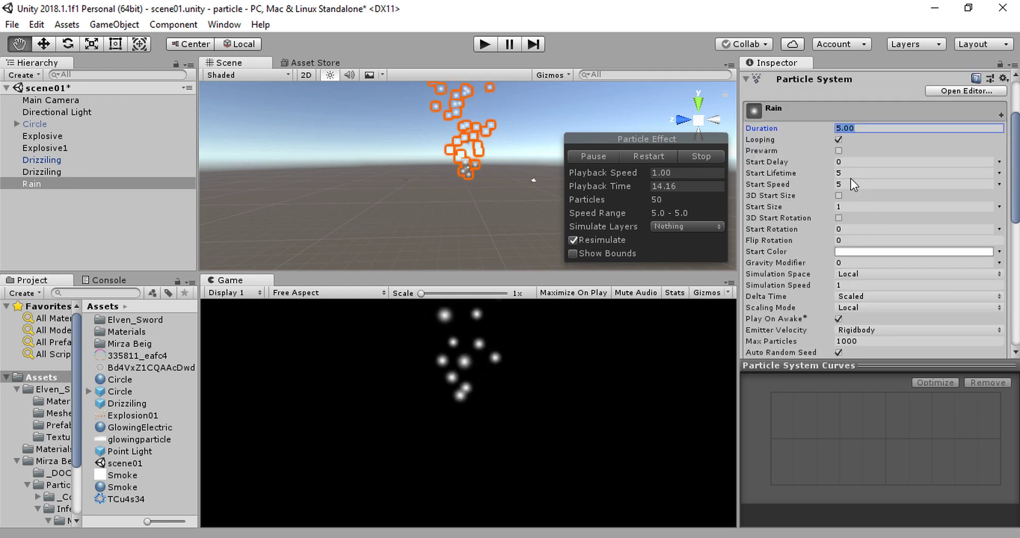
{"action": "left_click", "coordinate": [954, 183]}
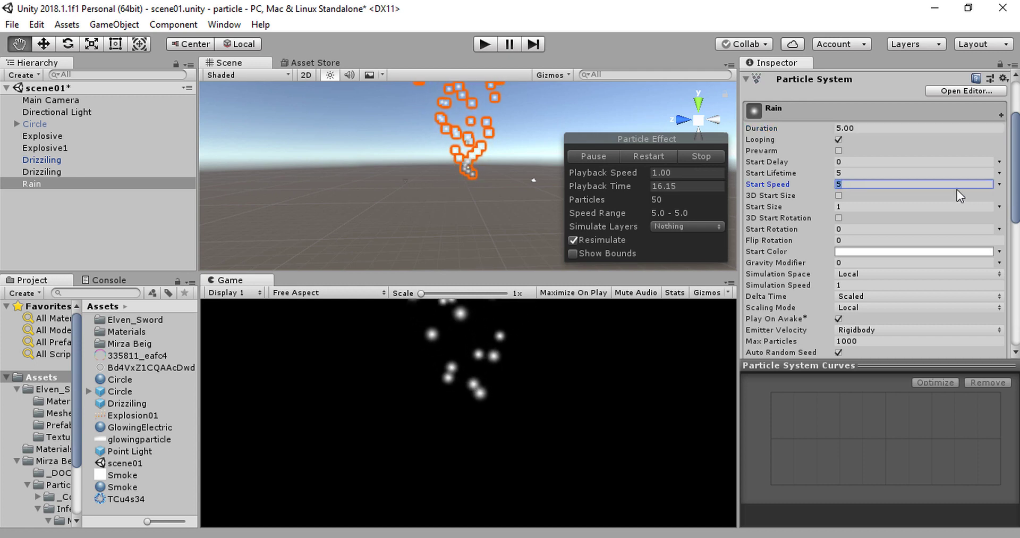
{"action": "type", "text": "0"}
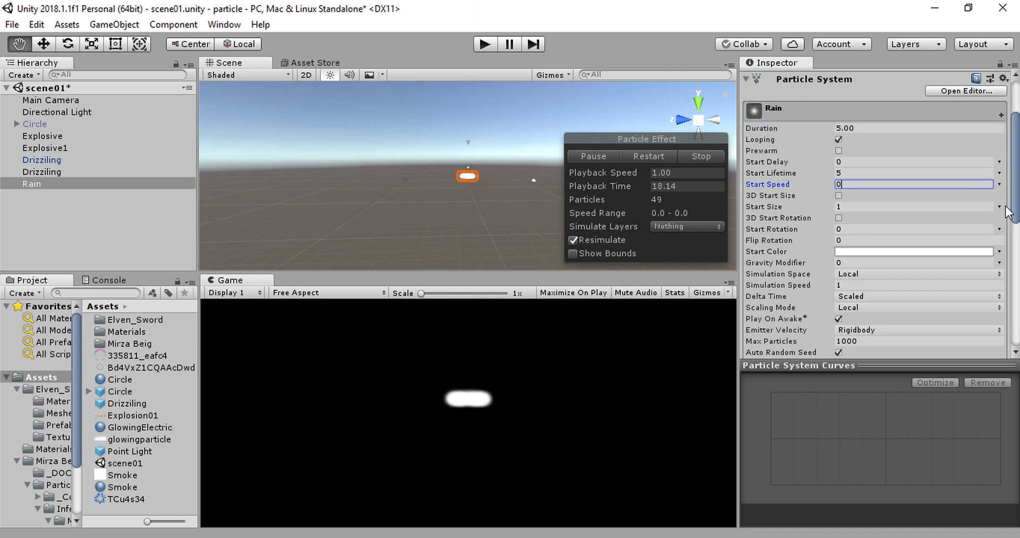
Step: Make Start Size random between two constants, 0 and 0.1
{"action": "left_click", "coordinate": [999, 207]}
{"action": "left_click", "coordinate": [884, 254]}
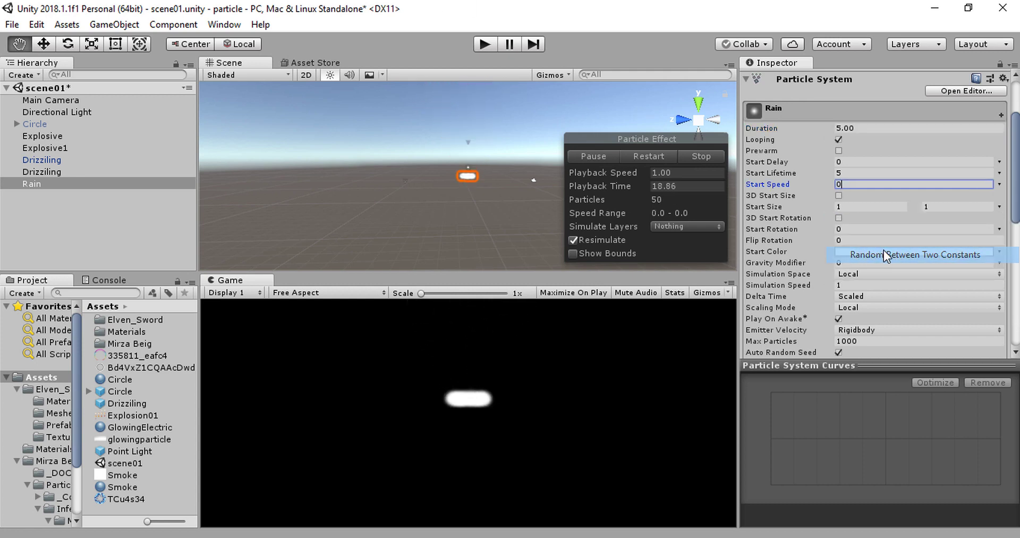
{"action": "left_click", "coordinate": [867, 208]}
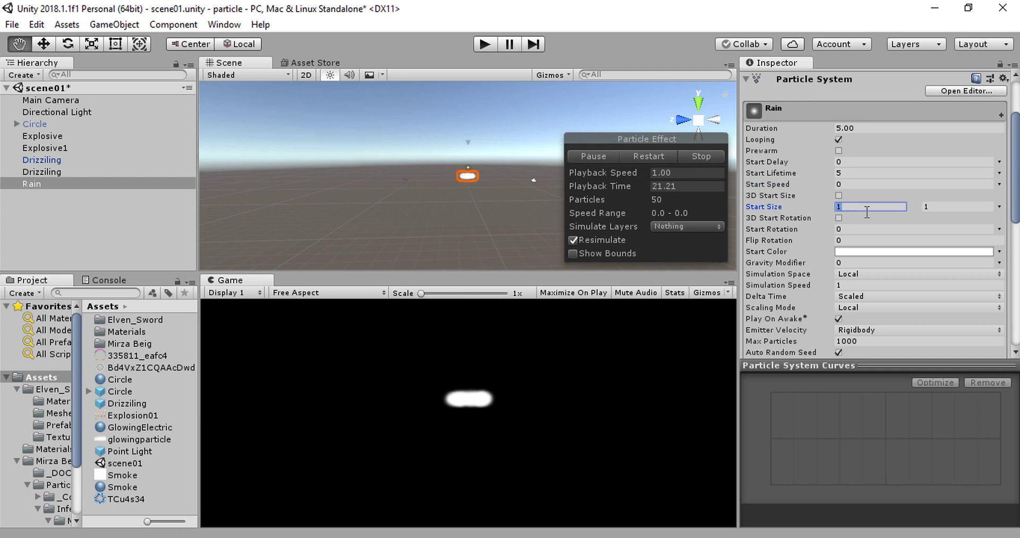
{"action": "type", "text": "0"}
{"action": "key", "text": "Tab"}
{"action": "type", "text": "0."}
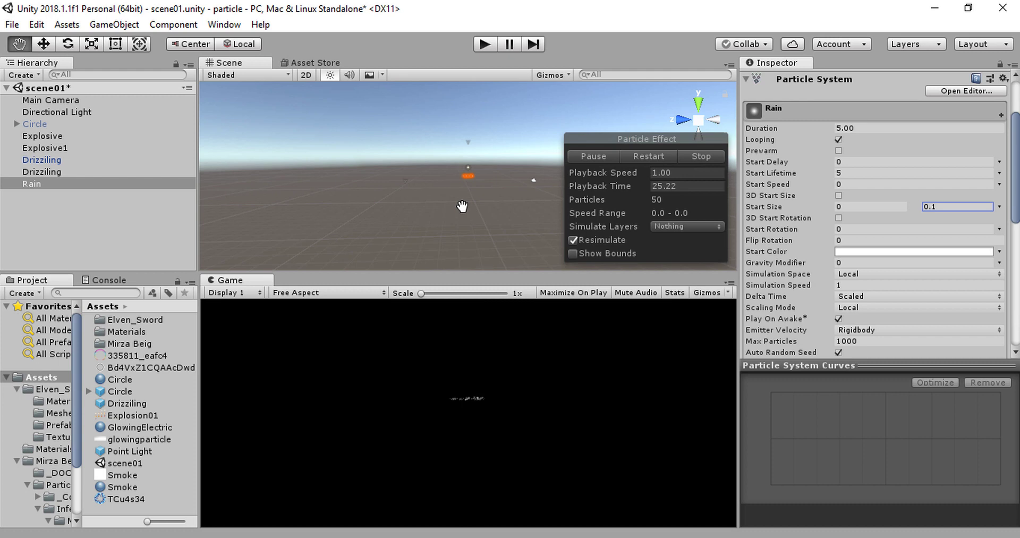
{"action": "type", "text": "w"}
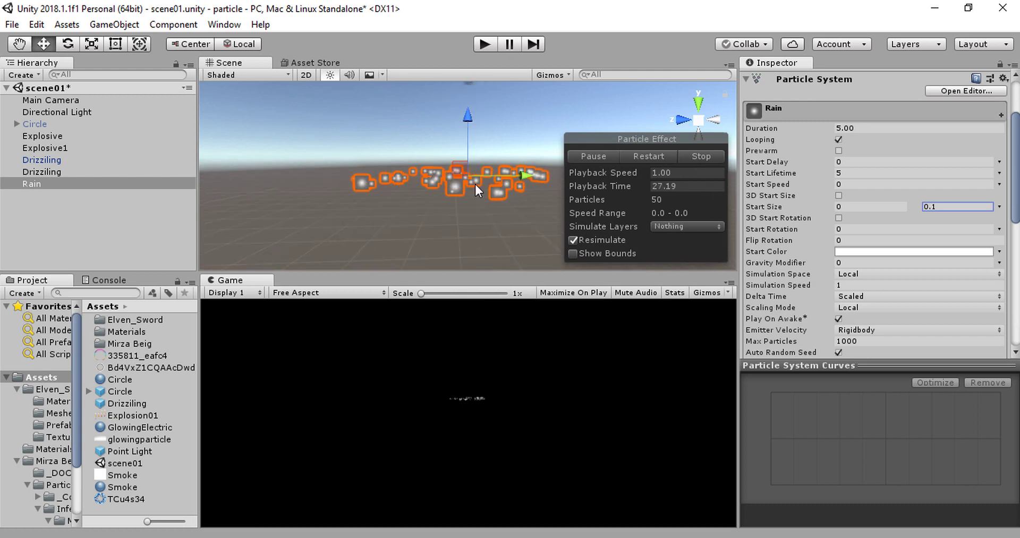
Step: Raise the Rain emitter higher along Y and orbit the view down toward the ground
{"action": "left_click_drag", "start_coordinate": [470, 114], "coordinate": [471, 85]}
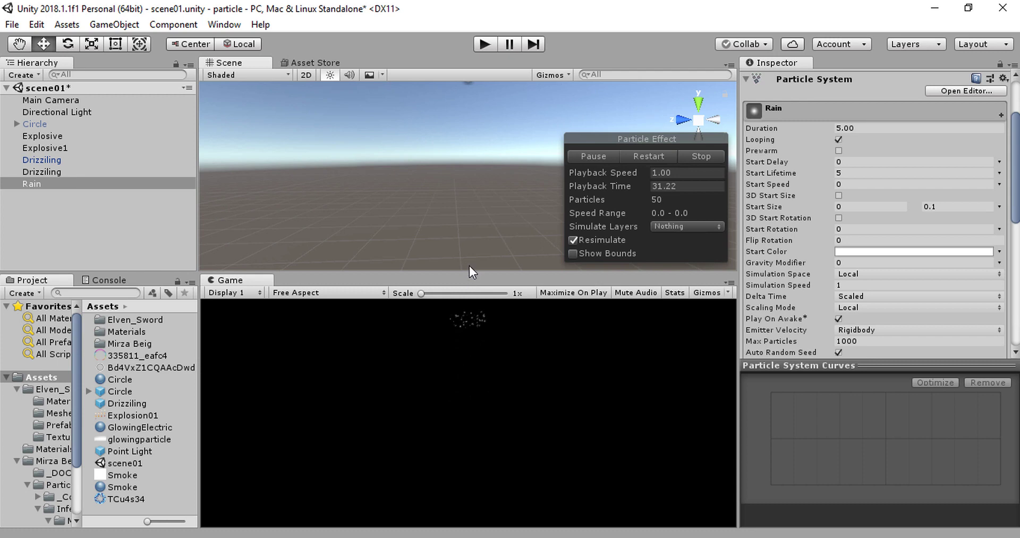
{"action": "scroll", "coordinate": [478, 219], "scroll_direction": "down", "scroll_amount": 2}
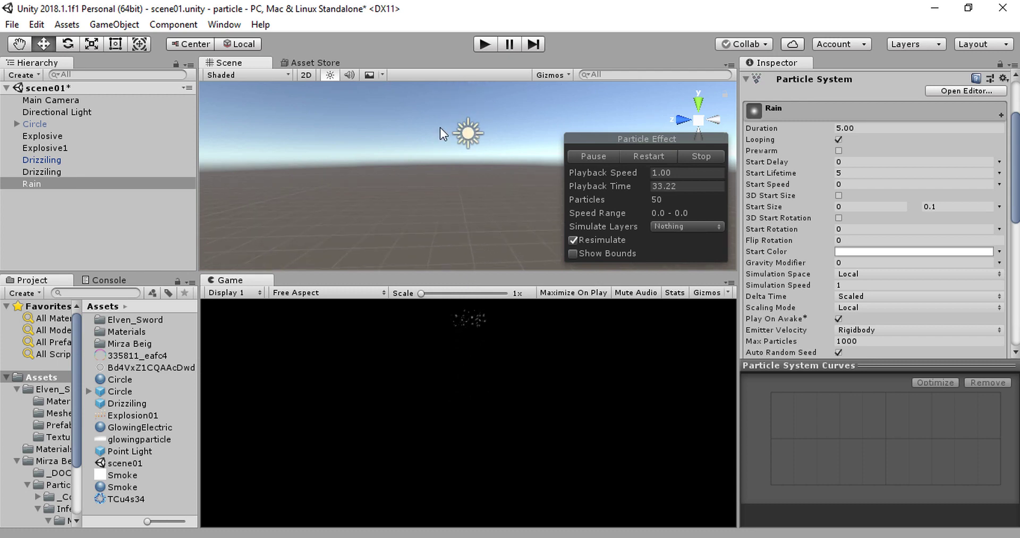
{"action": "mouse_move", "coordinate": [453, 150]}
{"action": "left_mouse_down", "text": "alt"}
{"action": "mouse_move", "coordinate": [334, 196]}
{"action": "mouse_move", "coordinate": [340, 154]}
{"action": "left_mouse_up", "text": "alt"}
Step: Set Rain's Scaling Mode to Shape and Max Particles to 10000
{"action": "key", "text": "f"}
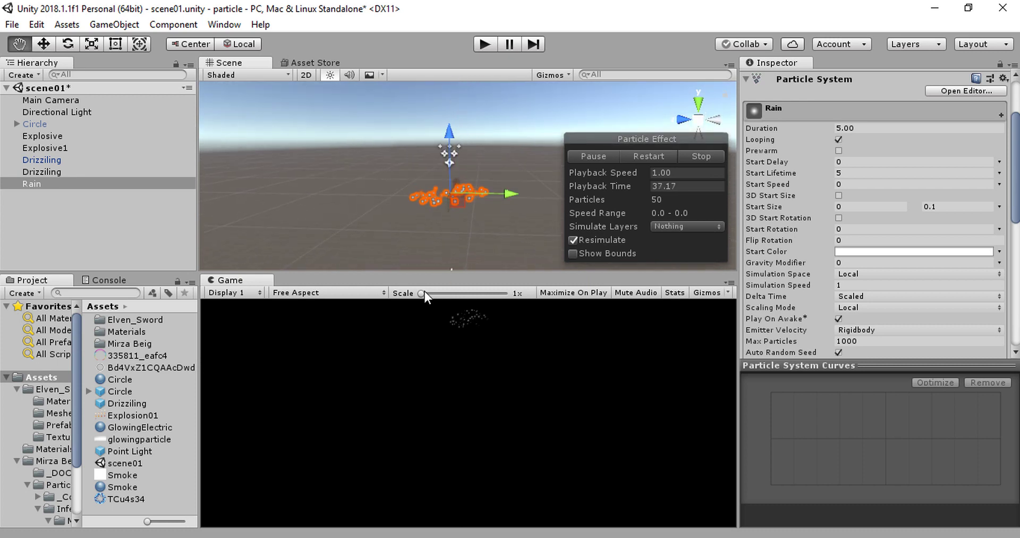
{"action": "left_click", "coordinate": [27, 183]}
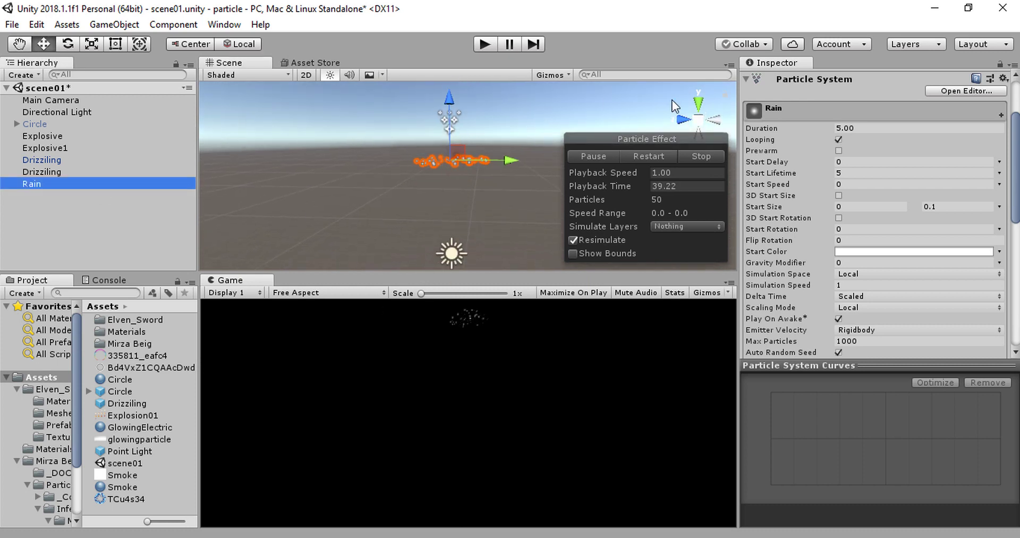
{"action": "scroll", "coordinate": [882, 200], "scroll_direction": "down", "scroll_amount": 4}
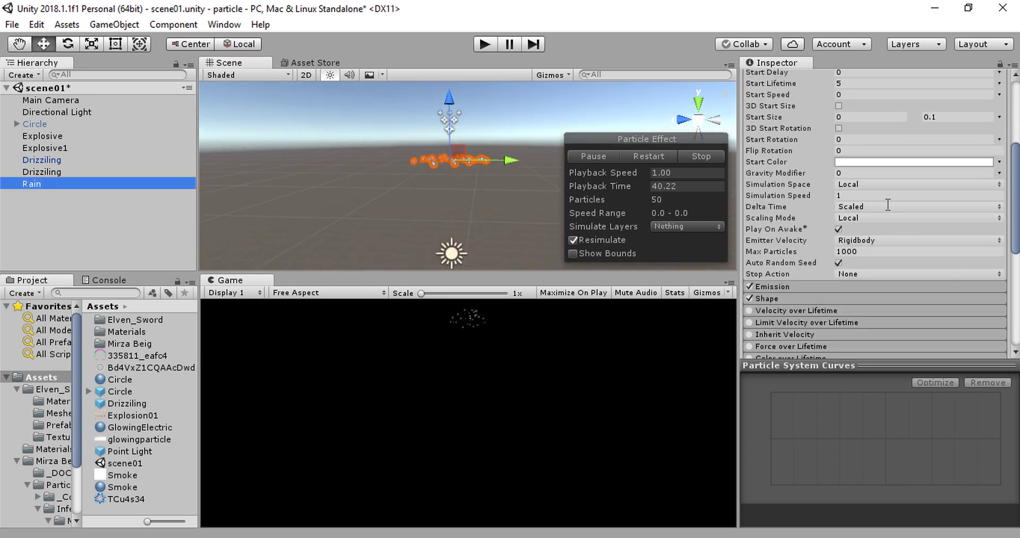
{"action": "left_click", "coordinate": [856, 215]}
{"action": "left_click", "coordinate": [874, 252]}
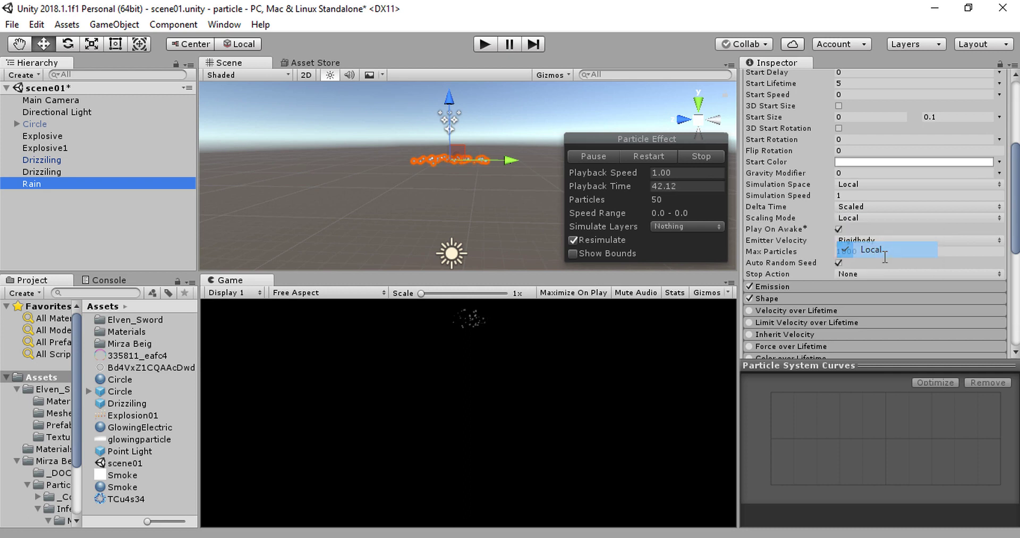
{"action": "left_click", "coordinate": [880, 221]}
{"action": "left_click", "coordinate": [877, 264]}
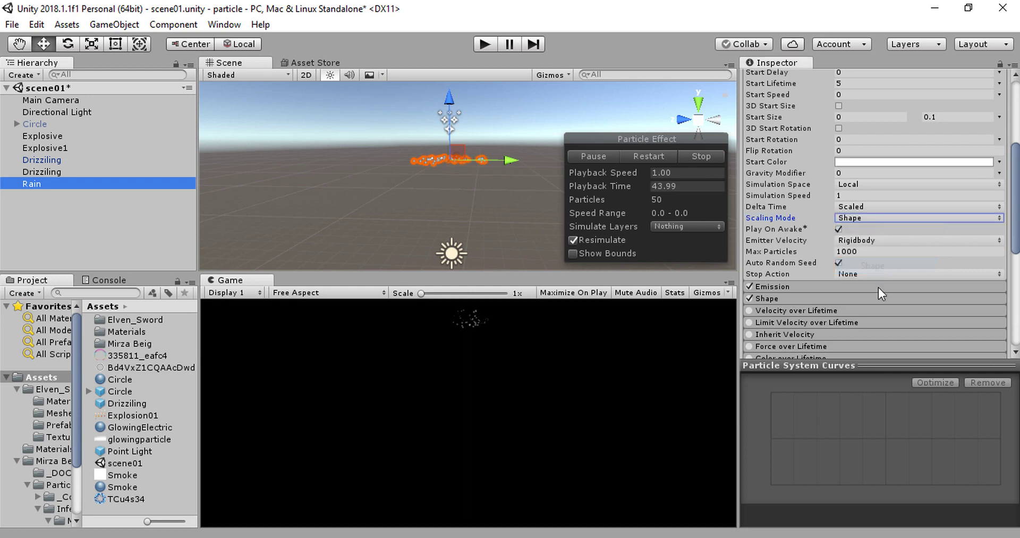
{"action": "left_click", "coordinate": [874, 253]}
{"action": "type", "text": "100"}
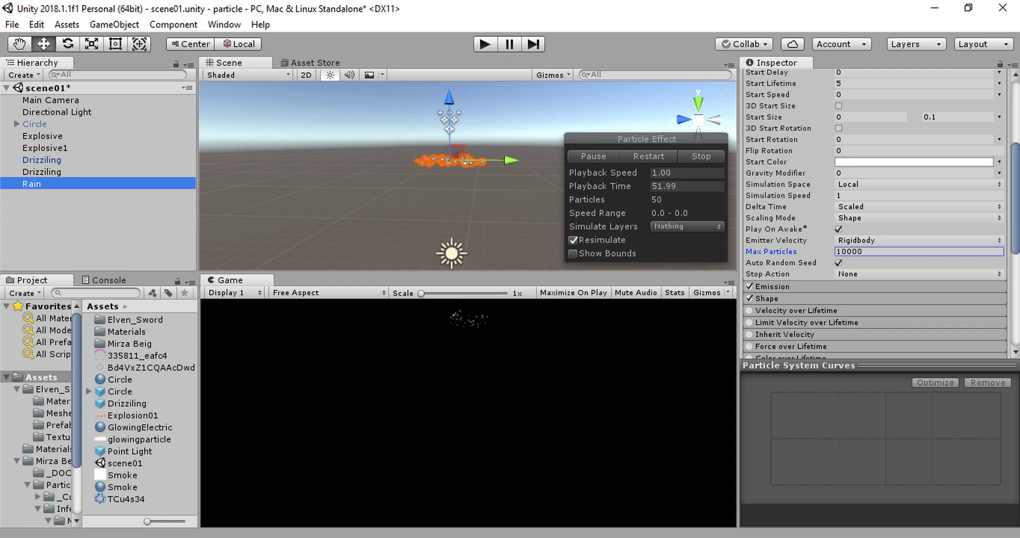
Step: Make Start Rotation random between two constants, 0 and 3600
{"action": "left_click", "coordinate": [1000, 139]}
{"action": "left_click", "coordinate": [874, 187]}
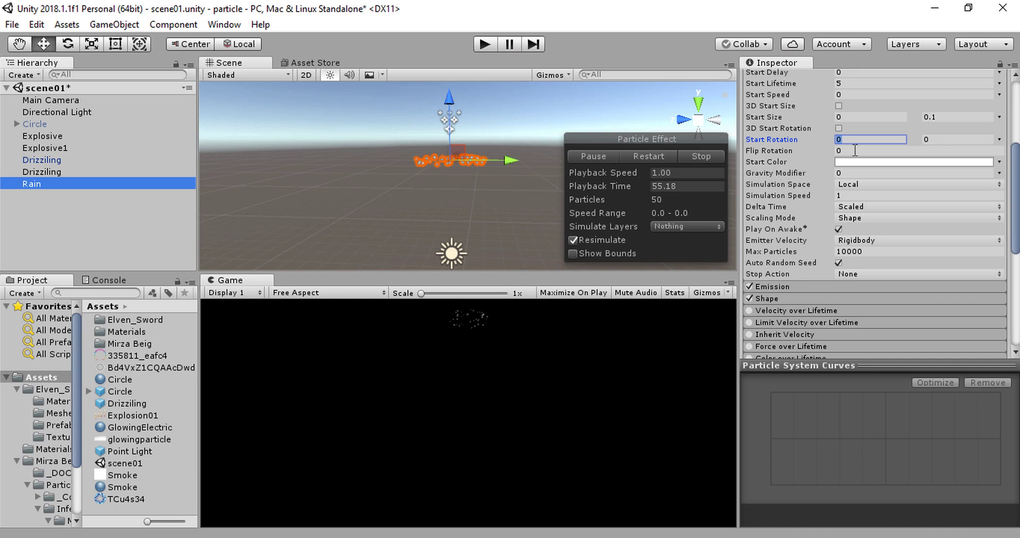
{"action": "key", "text": "Tab"}
{"action": "type", "text": "3600"}
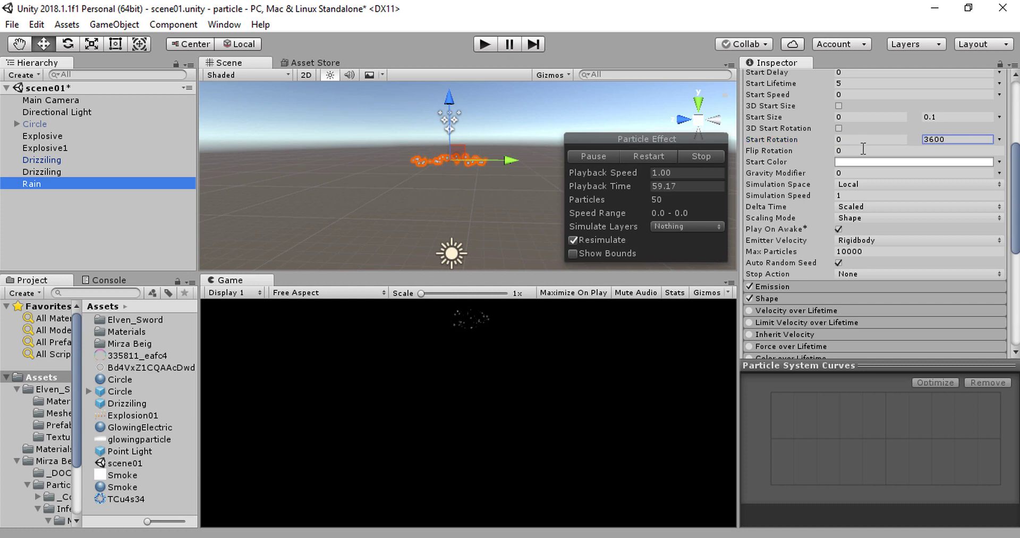
{"action": "scroll", "coordinate": [860, 228], "scroll_direction": "up", "scroll_amount": 1}
{"action": "scroll", "coordinate": [860, 225], "scroll_direction": "up", "scroll_amount": 2}
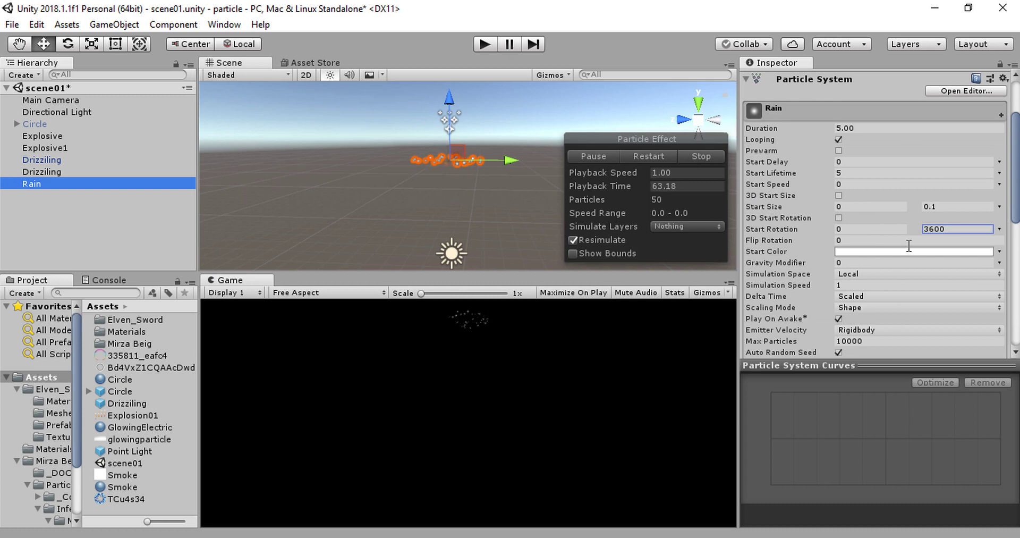
{"action": "scroll", "coordinate": [908, 245], "scroll_direction": "down", "scroll_amount": 1}
{"action": "scroll", "coordinate": [863, 145], "scroll_direction": "down", "scroll_amount": 1}
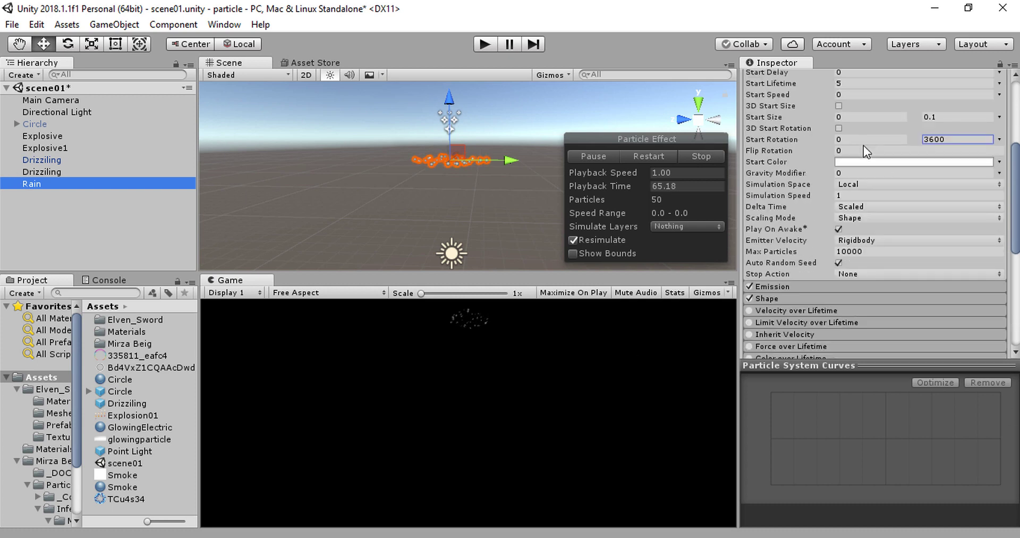
{"action": "scroll", "coordinate": [863, 146], "scroll_direction": "down", "scroll_amount": 1}
Step: Set the Emission module's Rate over Time to 1000
{"action": "left_click", "coordinate": [786, 241]}
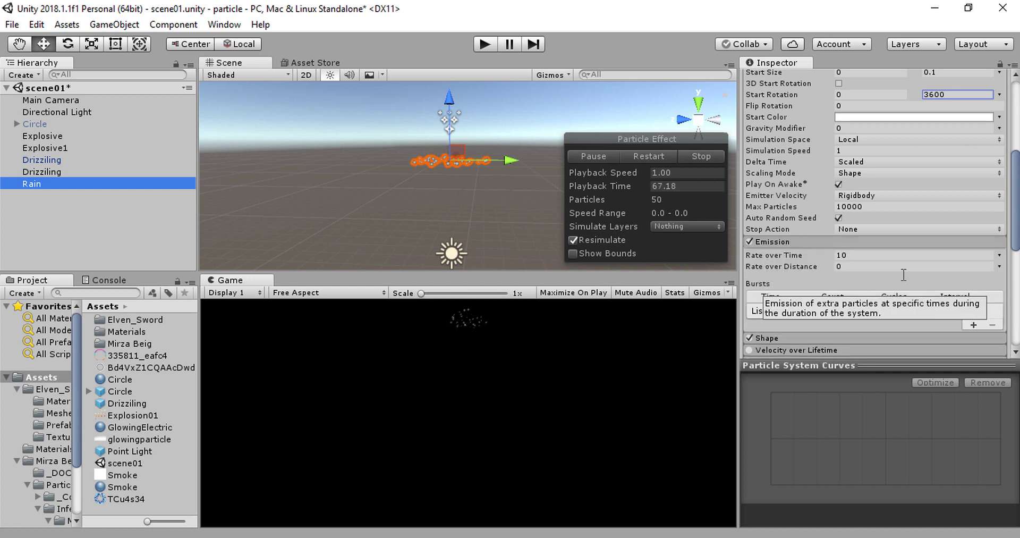
{"action": "left_click", "coordinate": [875, 256]}
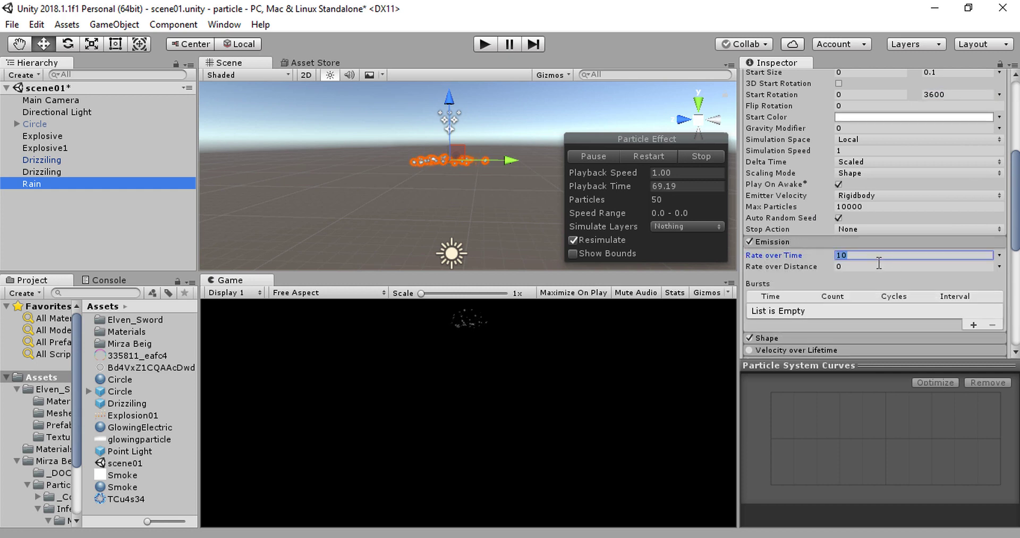
{"action": "type", "text": "1"}
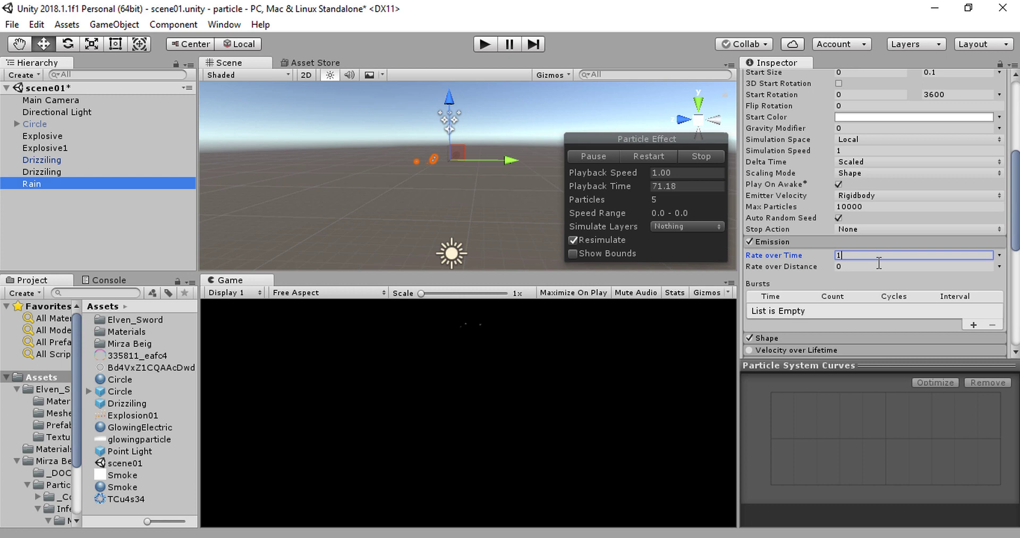
{"action": "type", "text": "00"}
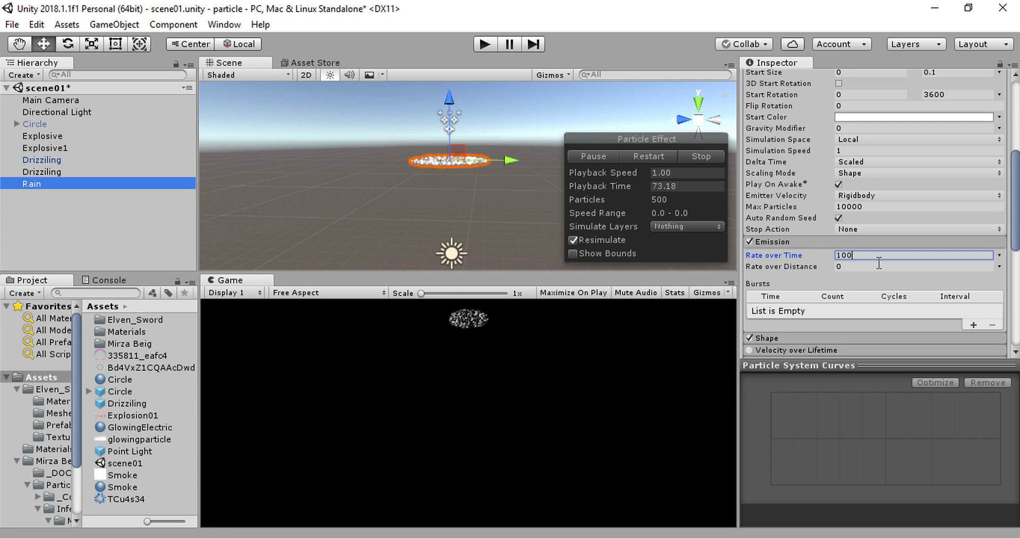
{"action": "type", "text": "0"}
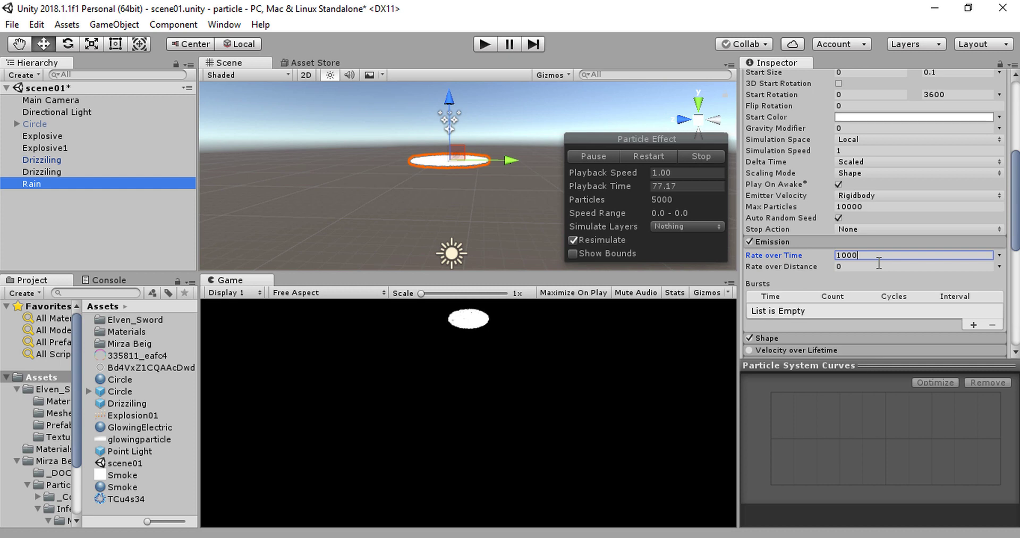
Step: Collapse Emission and set the Shape module's emitter shape to Box
{"action": "left_click", "coordinate": [814, 244]}
{"action": "left_click", "coordinate": [782, 257]}
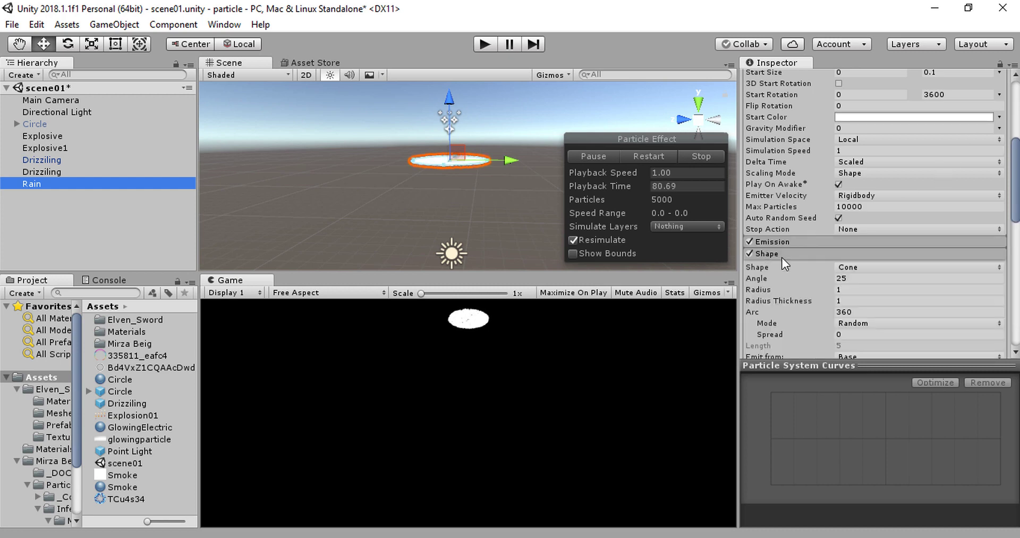
{"action": "left_click", "coordinate": [891, 267]}
{"action": "left_click", "coordinate": [891, 343]}
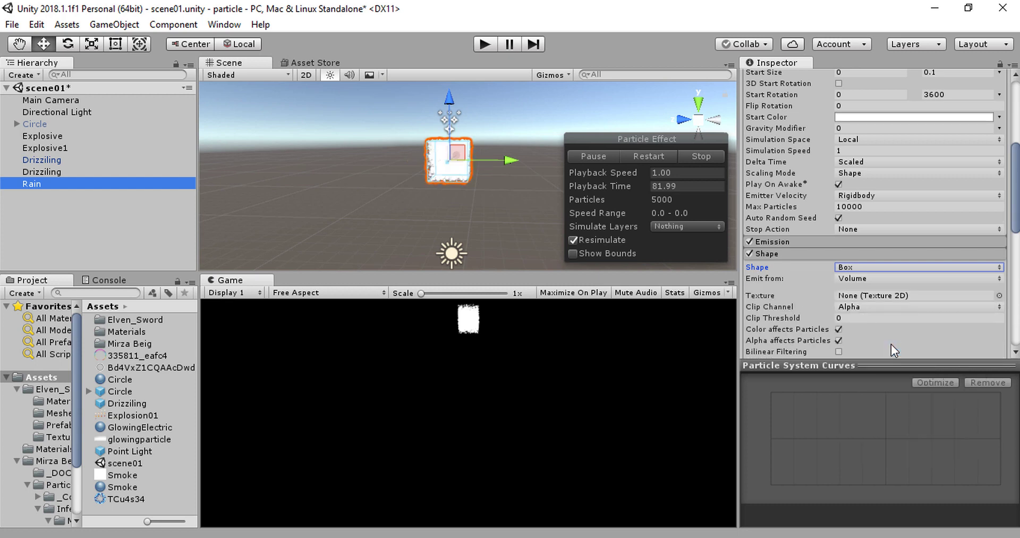
Step: Reset the Rain object's Transform X rotation to 0
{"action": "scroll", "coordinate": [444, 161], "scroll_direction": "up", "scroll_amount": 5}
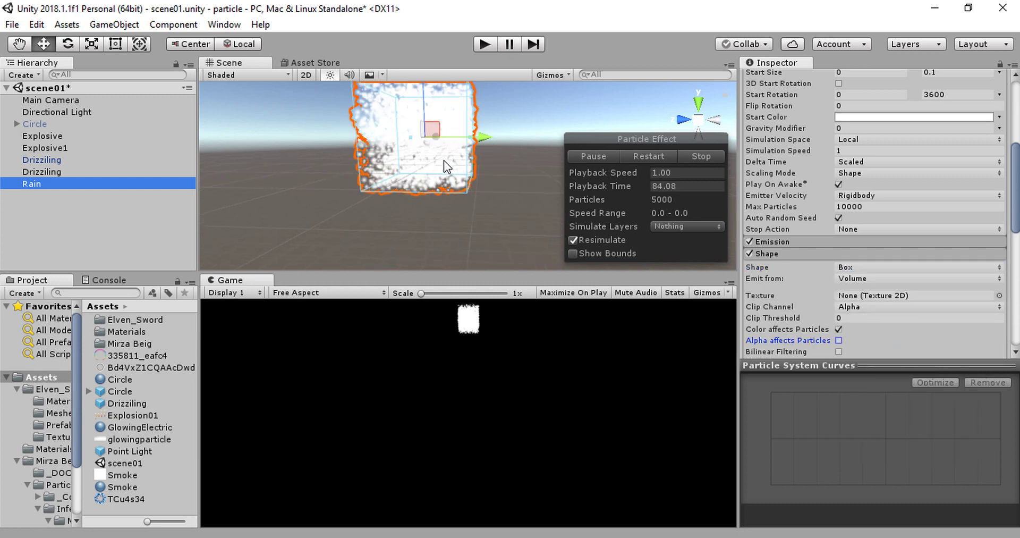
{"action": "mouse_move", "coordinate": [444, 161]}
{"action": "left_mouse_down", "text": "alt"}
{"action": "mouse_move", "coordinate": [301, 222]}
{"action": "mouse_move", "coordinate": [372, 191]}
{"action": "left_mouse_up", "text": "alt"}
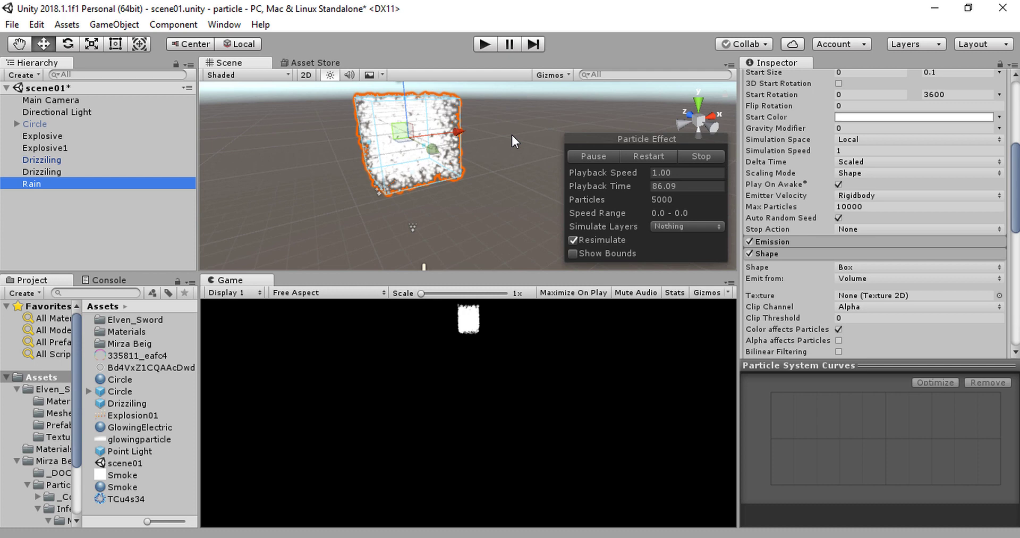
{"action": "scroll", "coordinate": [803, 269], "scroll_direction": "down", "scroll_amount": 5}
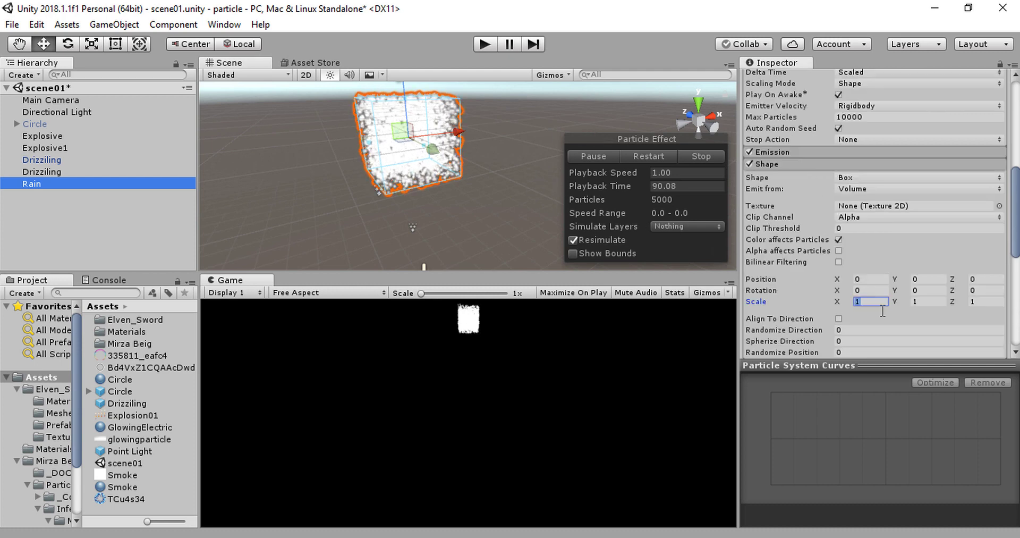
{"action": "scroll", "coordinate": [867, 263], "scroll_direction": "up", "scroll_amount": 5}
{"action": "scroll", "coordinate": [867, 263], "scroll_direction": "up", "scroll_amount": 5}
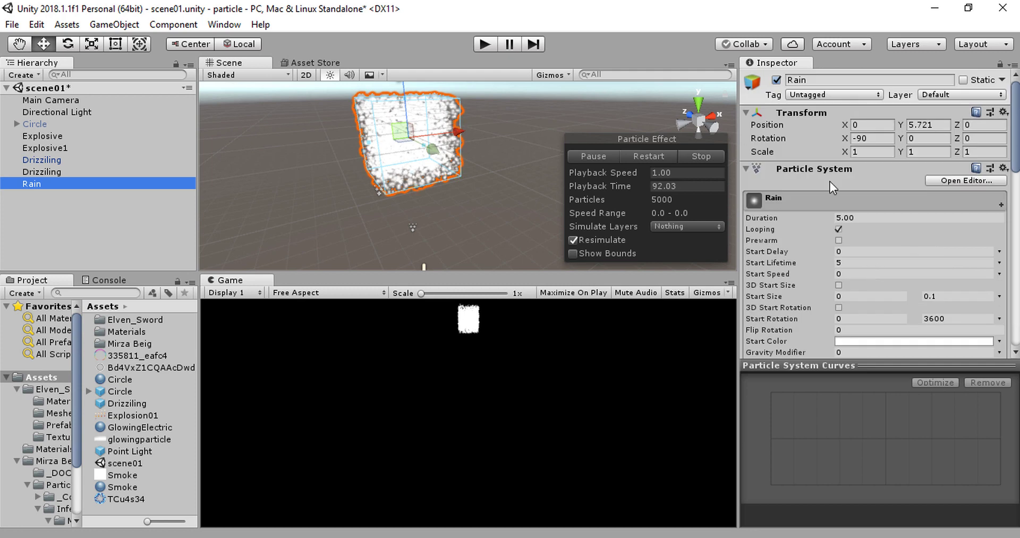
{"action": "left_click", "coordinate": [874, 138]}
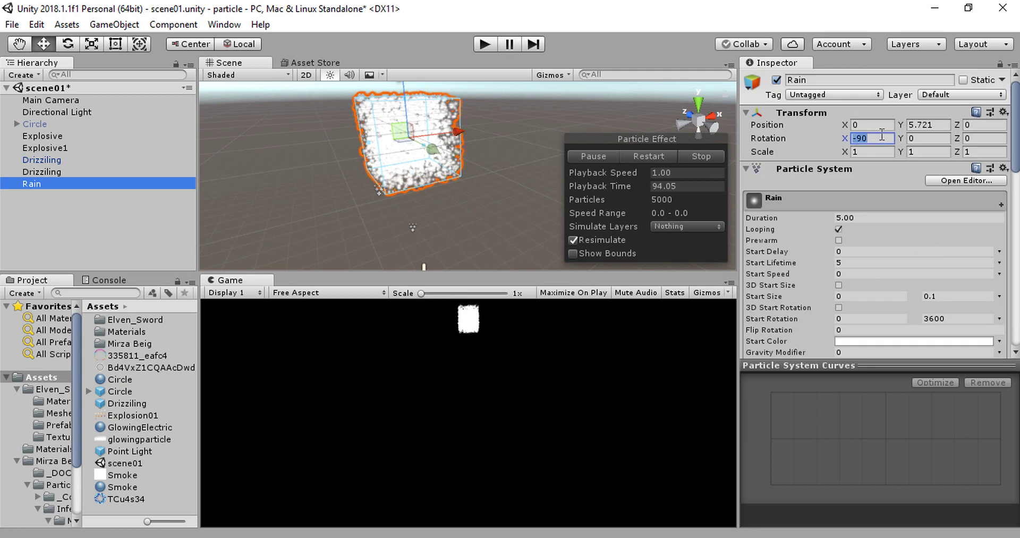
{"action": "type", "text": "0"}
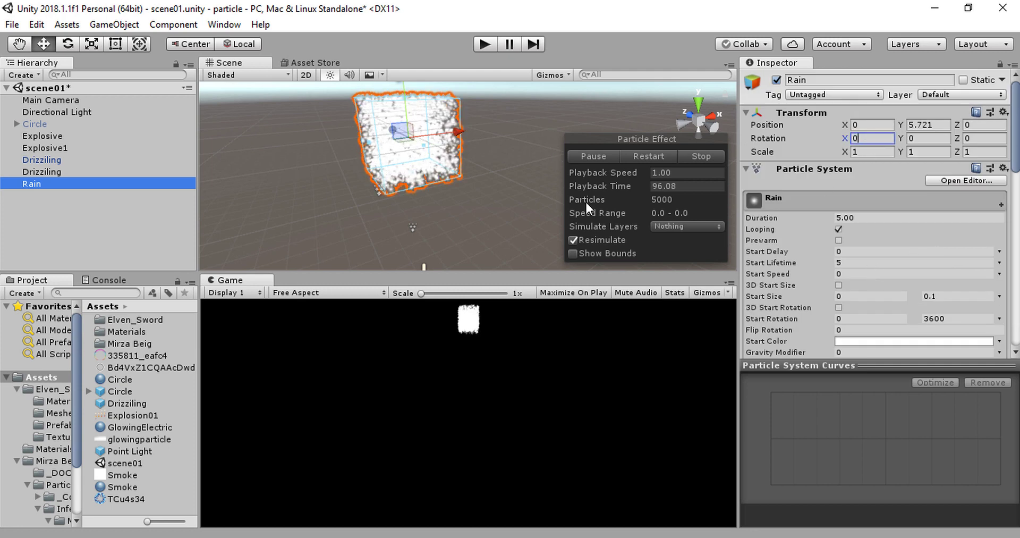
Step: Scale the Box emitter to X 50, Y 1, Z 50
{"action": "scroll", "coordinate": [872, 151], "scroll_direction": "down", "scroll_amount": 5}
{"action": "scroll", "coordinate": [873, 177], "scroll_direction": "down", "scroll_amount": 5}
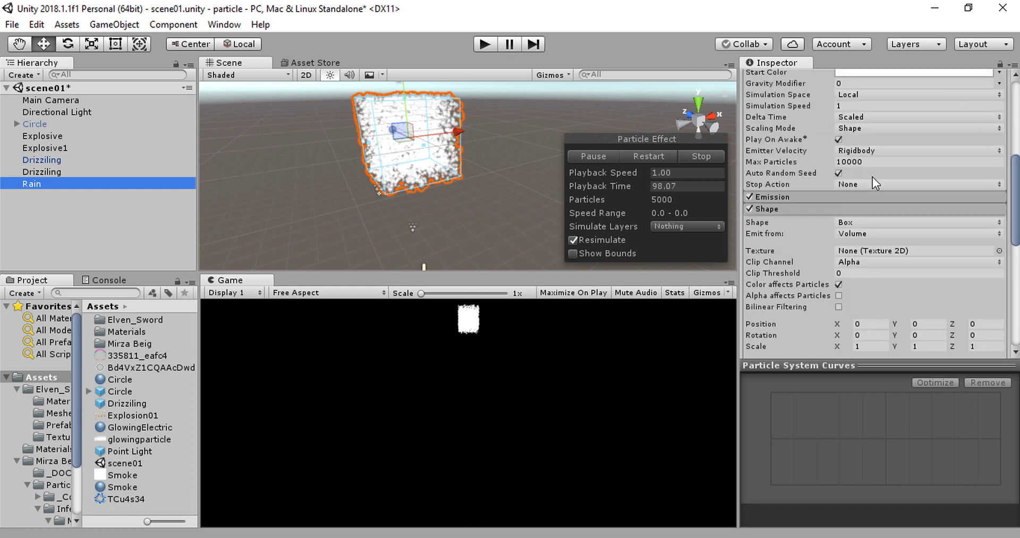
{"action": "scroll", "coordinate": [885, 230], "scroll_direction": "down", "scroll_amount": 5}
{"action": "left_click", "coordinate": [874, 212]}
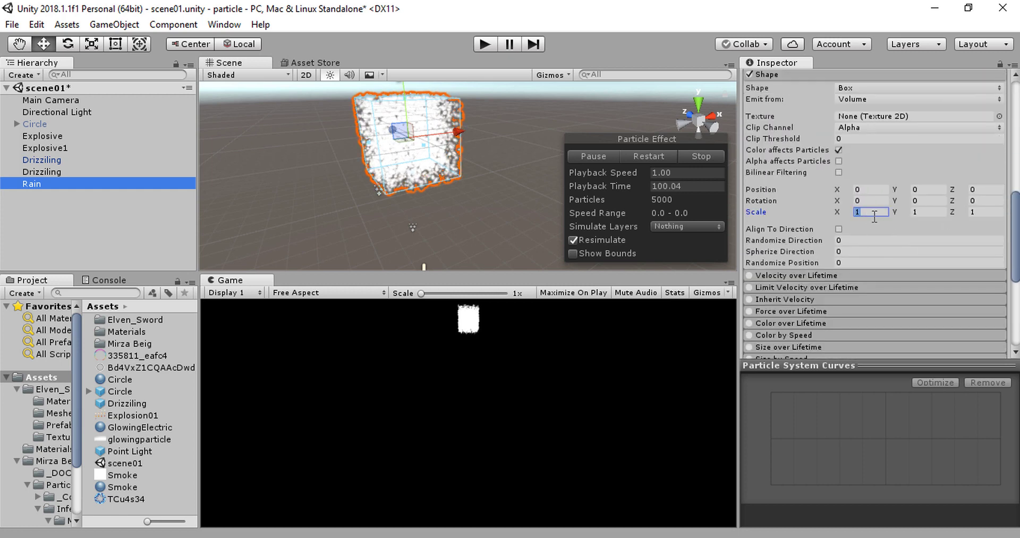
{"action": "type", "text": "50"}
{"action": "key", "text": "Tab"}
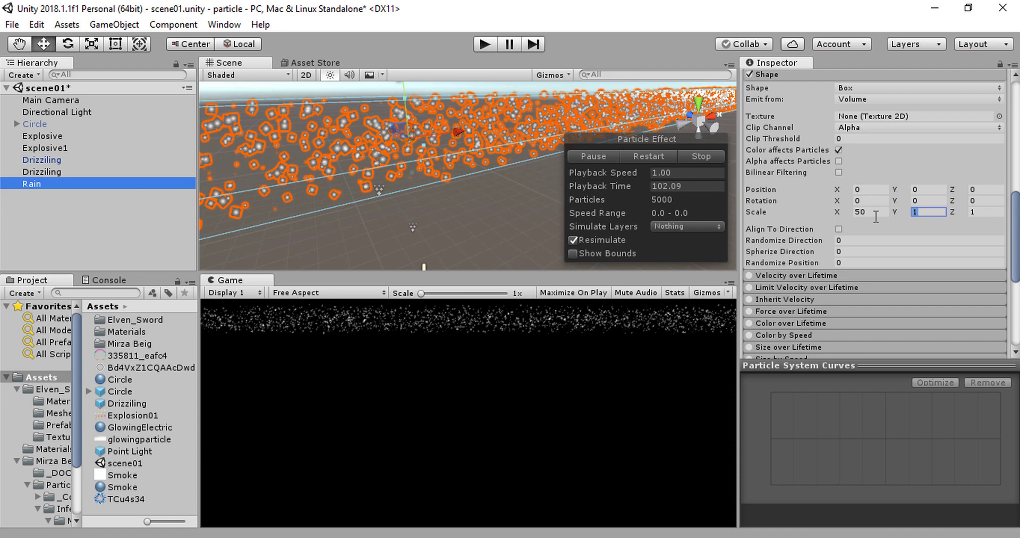
{"action": "key", "text": "Tab"}
{"action": "type", "text": "2"}
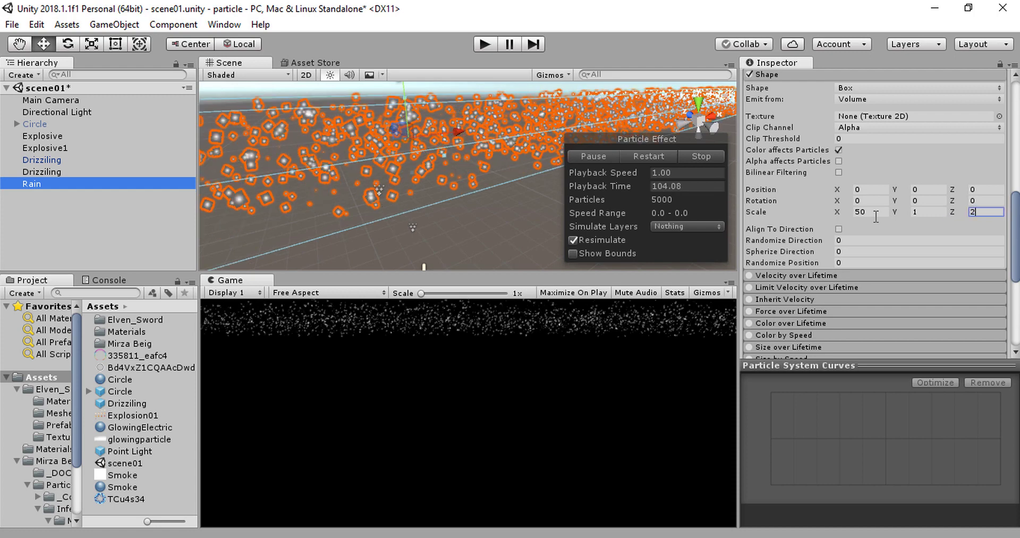
{"action": "type", "text": "0"}
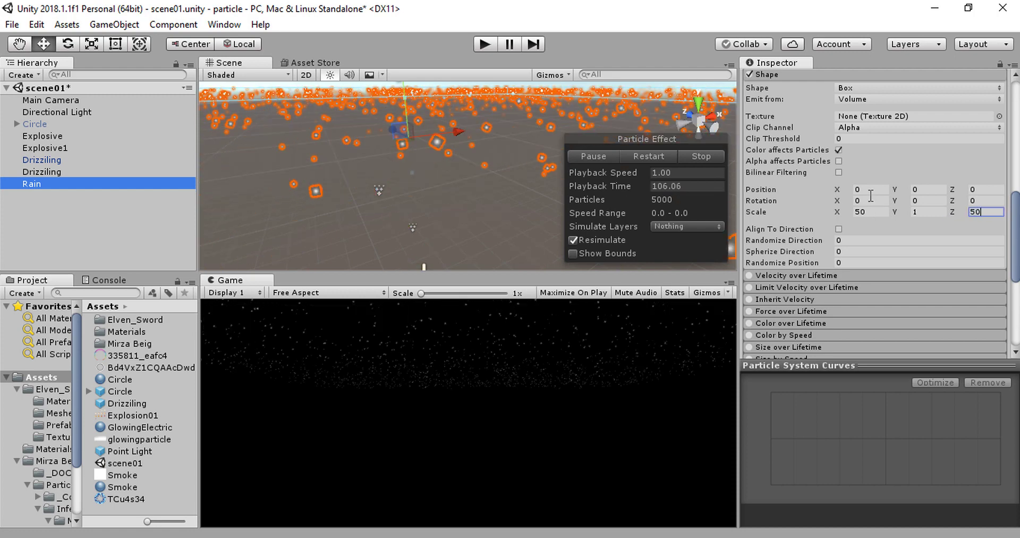
Step: Pan the Scene view to show the whole wide rain box
{"action": "scroll", "coordinate": [482, 179], "scroll_direction": "down", "scroll_amount": 3}
{"action": "scroll", "coordinate": [480, 168], "scroll_direction": "down", "scroll_amount": 2}
{"action": "scroll", "coordinate": [476, 158], "scroll_direction": "down", "scroll_amount": 3}
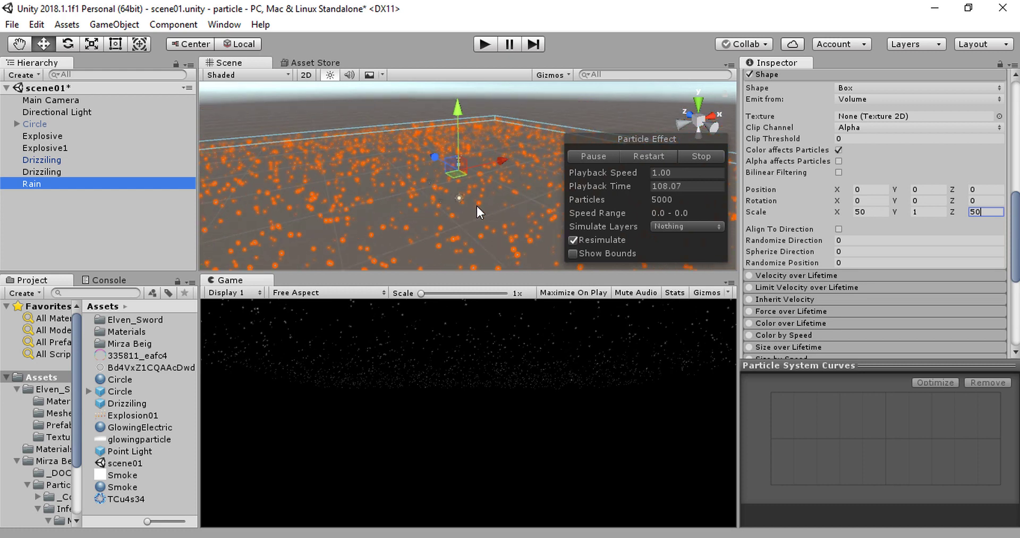
{"action": "scroll", "coordinate": [476, 204], "scroll_direction": "down", "scroll_amount": 3}
{"action": "scroll", "coordinate": [480, 169], "scroll_direction": "down", "scroll_amount": 3}
{"action": "key", "text": "q"}
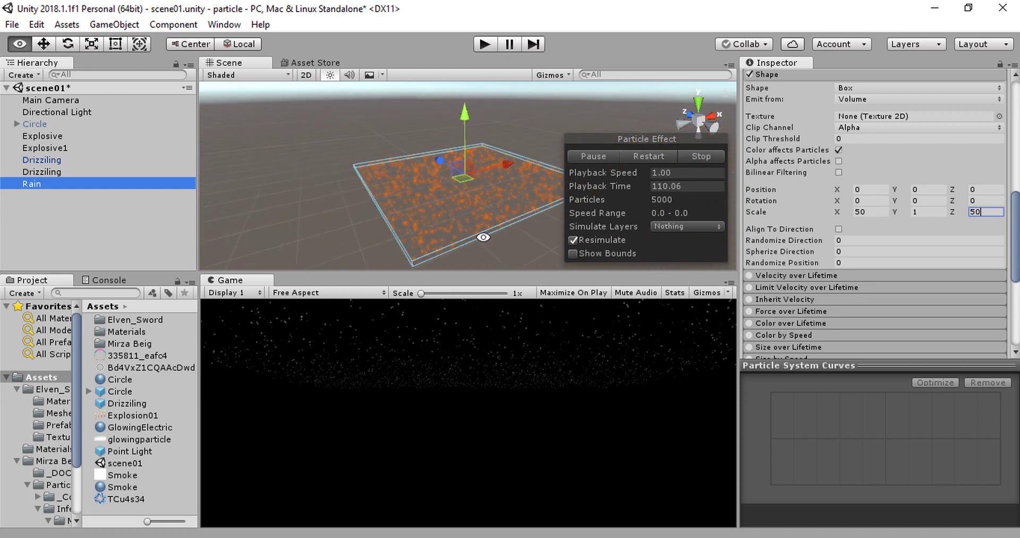
{"action": "mouse_move", "coordinate": [499, 232]}
{"action": "left_mouse_down"}
{"action": "mouse_move", "coordinate": [443, 169]}
{"action": "mouse_move", "coordinate": [313, 66]}
{"action": "mouse_move", "coordinate": [421, 142]}
{"action": "left_mouse_up"}
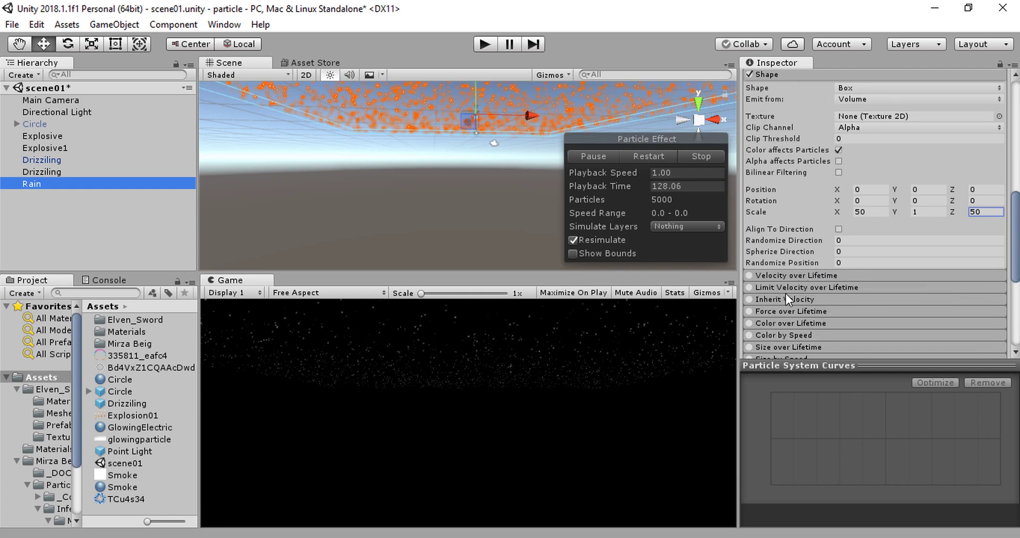
Step: Enable Force over Lifetime with Y force -50, then collapse it and Shape
{"action": "scroll", "coordinate": [785, 314], "scroll_direction": "down", "scroll_amount": 3}
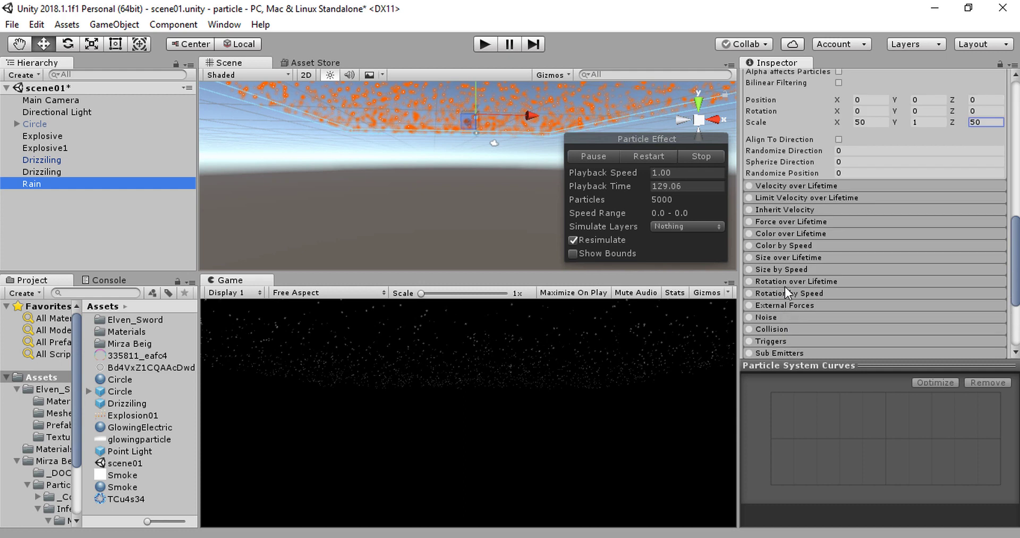
{"action": "left_click", "coordinate": [749, 222]}
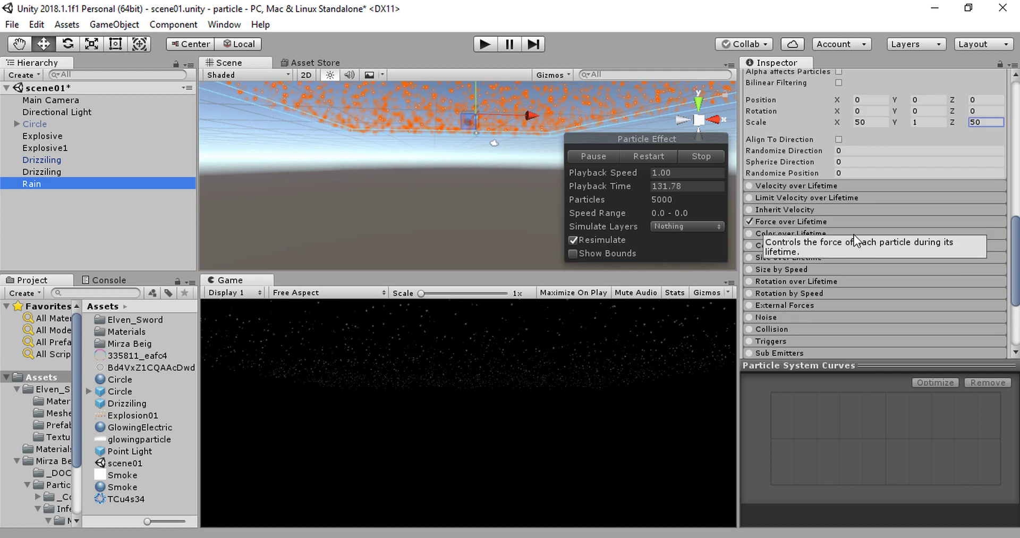
{"action": "left_click", "coordinate": [829, 220]}
{"action": "left_click", "coordinate": [871, 236]}
{"action": "type", "text": "-5"}
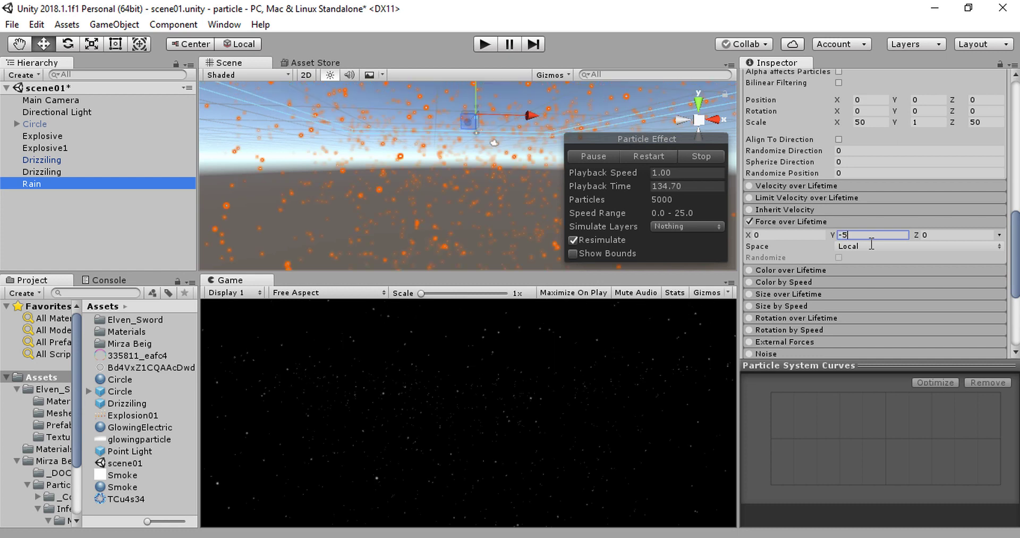
{"action": "type", "text": "0"}
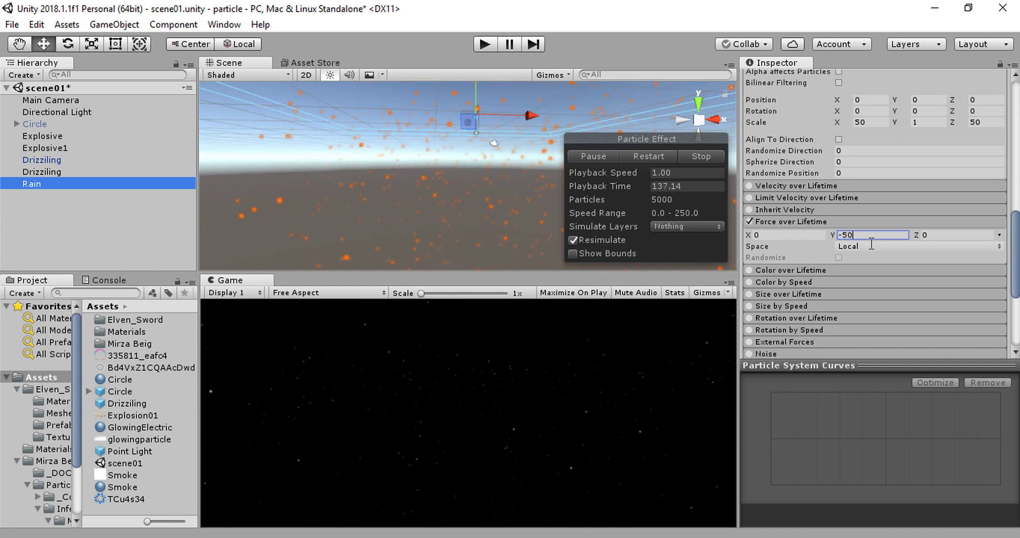
{"action": "left_click", "coordinate": [783, 218]}
{"action": "scroll", "coordinate": [808, 192], "scroll_direction": "up", "scroll_amount": 5}
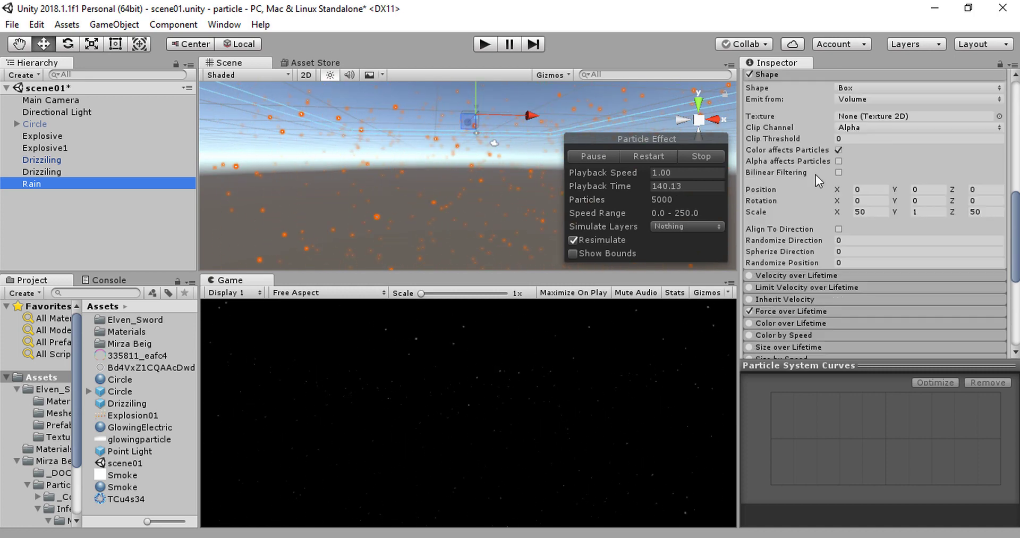
{"action": "left_click", "coordinate": [798, 75]}
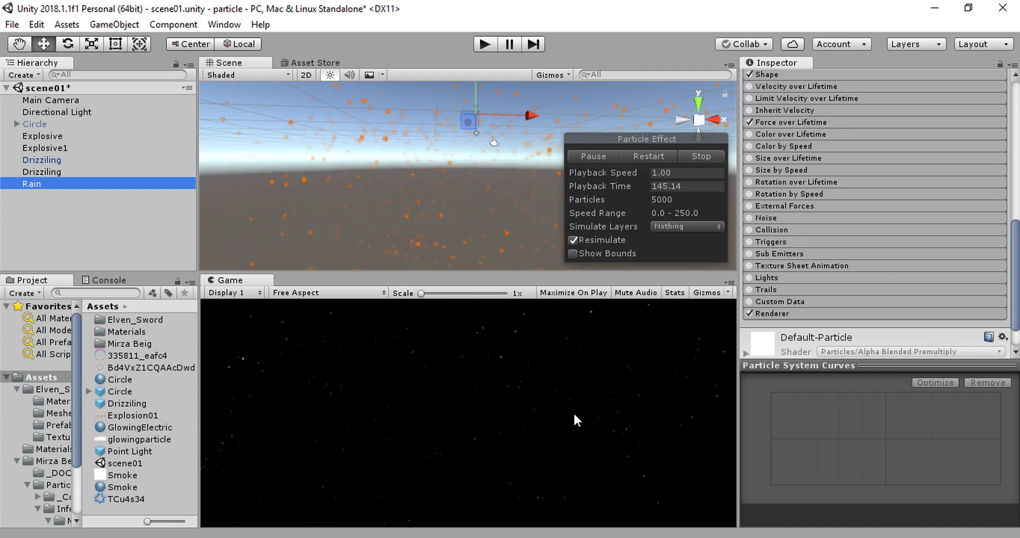
Step: Change the Start Size maximum from 0.1 to 0.2
{"action": "scroll", "coordinate": [851, 296], "scroll_direction": "up", "scroll_amount": 3}
{"action": "scroll", "coordinate": [851, 292], "scroll_direction": "up", "scroll_amount": 3}
{"action": "scroll", "coordinate": [852, 289], "scroll_direction": "up", "scroll_amount": 3}
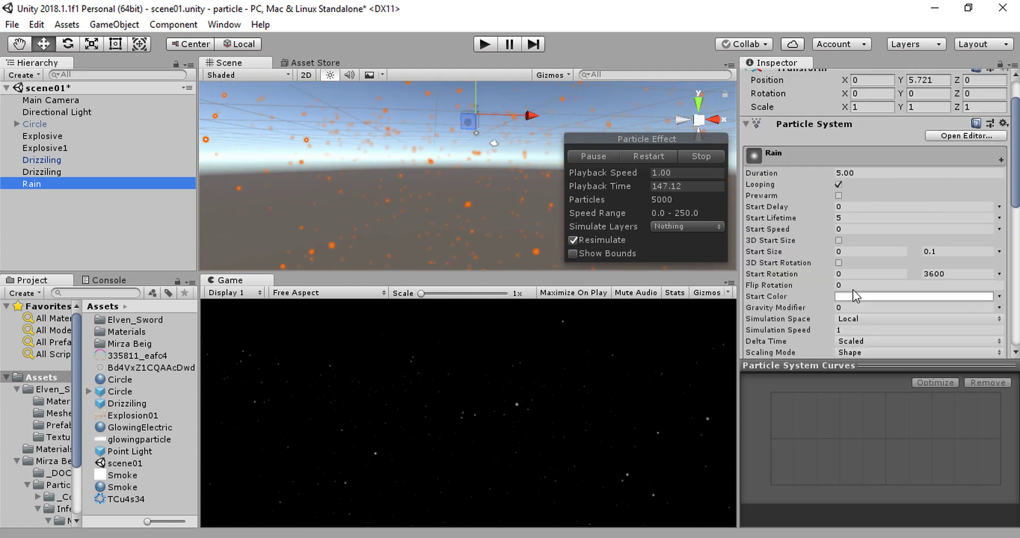
{"action": "left_click", "coordinate": [926, 253]}
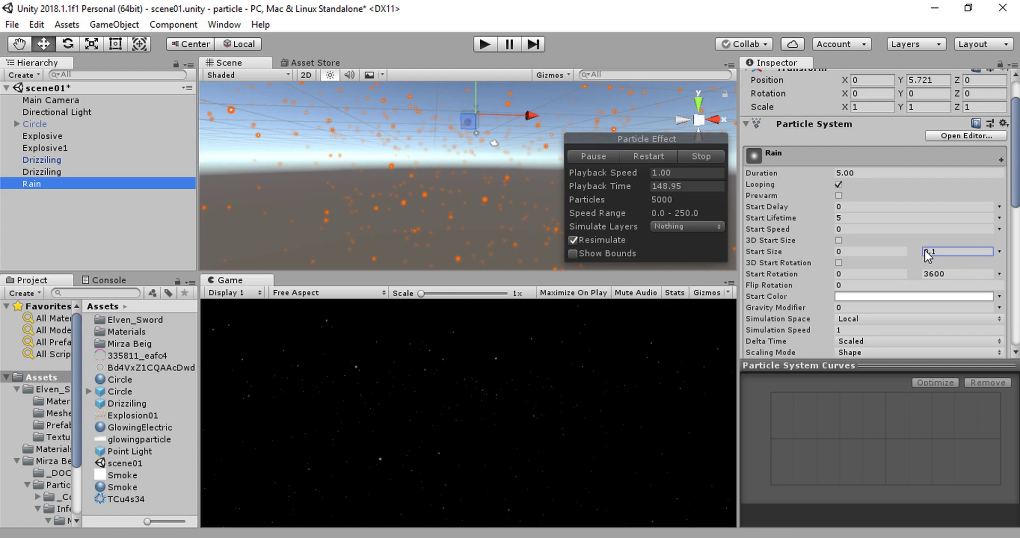
{"action": "type", "text": "93"}
{"action": "key", "text": "Return"}
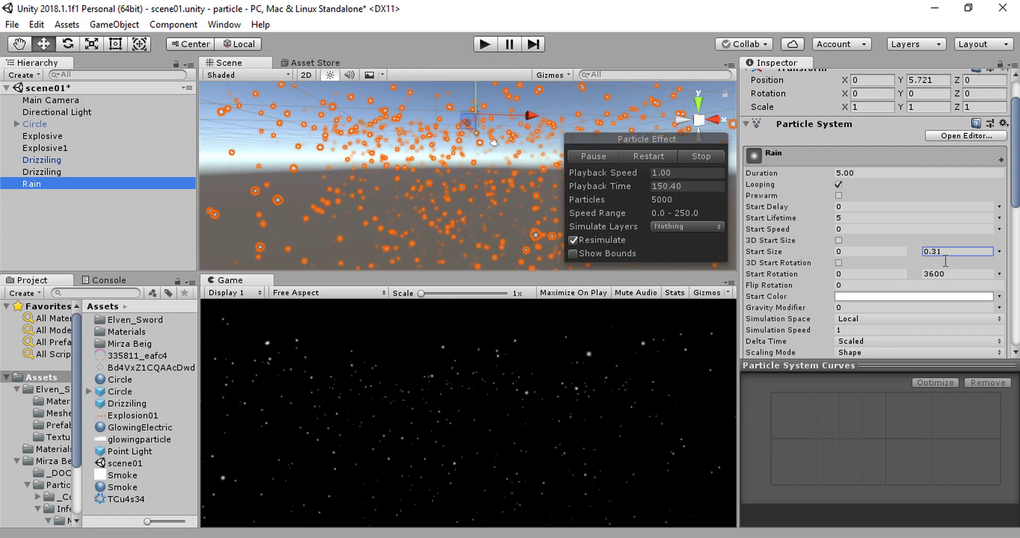
{"action": "type", "text": "0.2"}
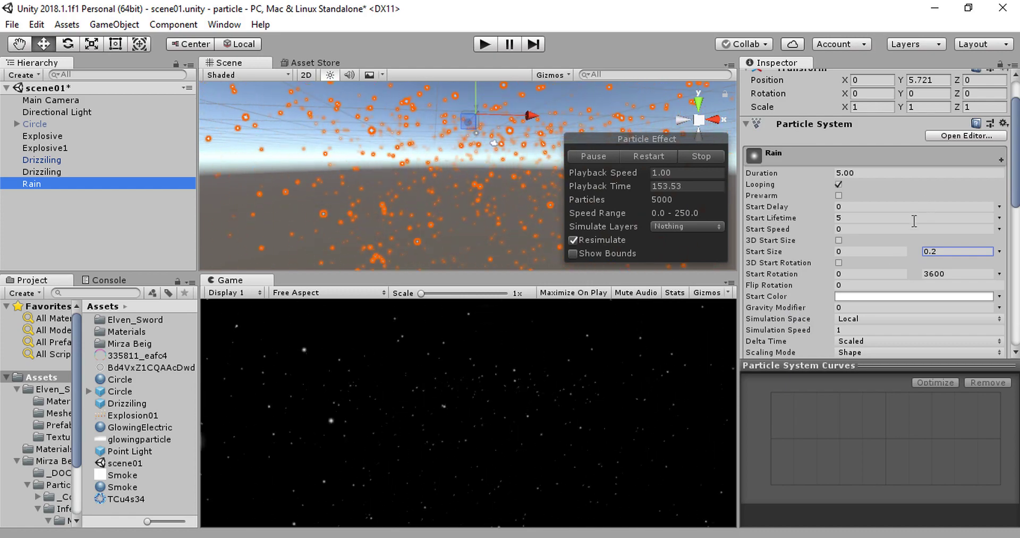
{"action": "scroll", "coordinate": [859, 279], "scroll_direction": "down", "scroll_amount": 3}
{"action": "scroll", "coordinate": [849, 287], "scroll_direction": "down", "scroll_amount": 2}
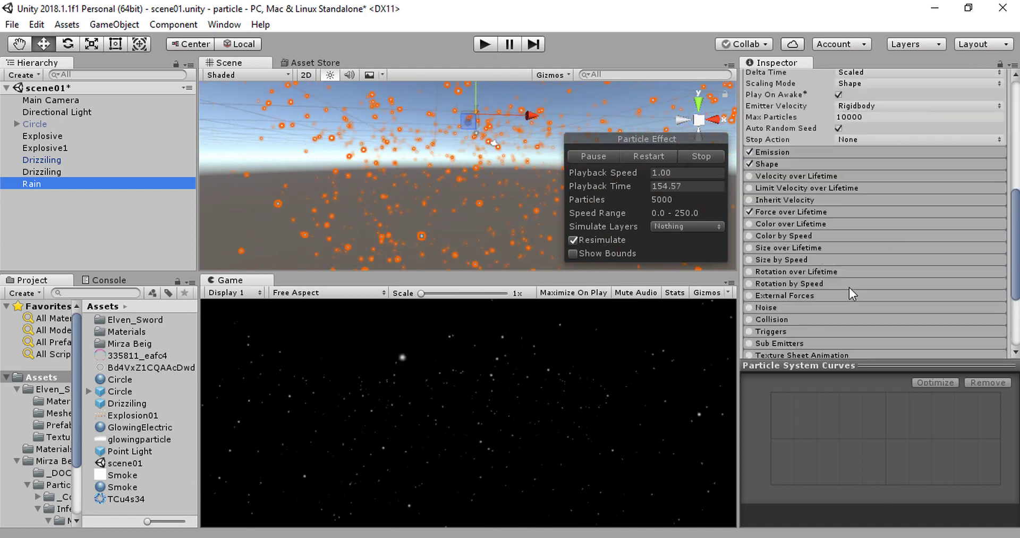
Step: Enable Color over Lifetime and set the gradient's end alpha key to 0
{"action": "left_click", "coordinate": [749, 224]}
{"action": "left_click", "coordinate": [766, 222]}
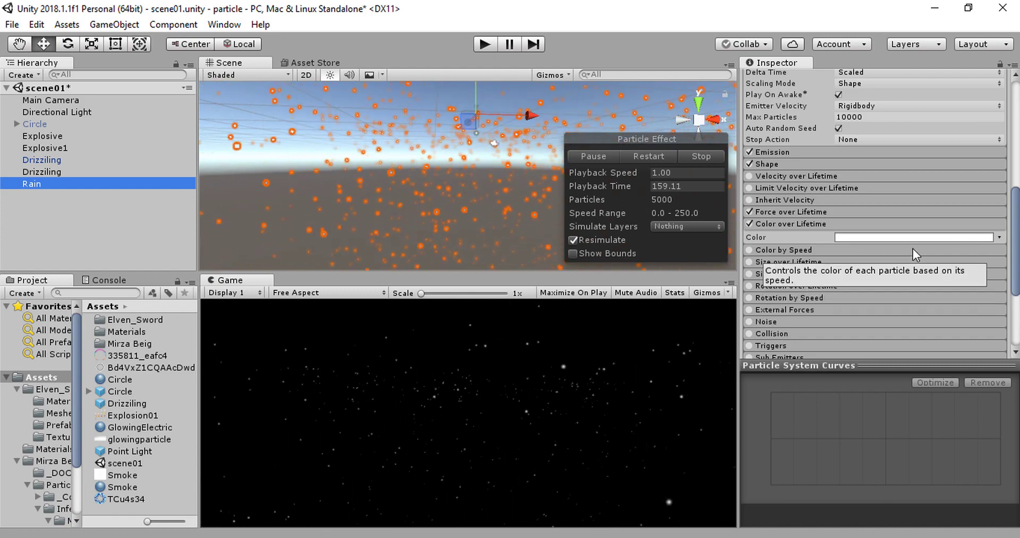
{"action": "left_click", "coordinate": [940, 237]}
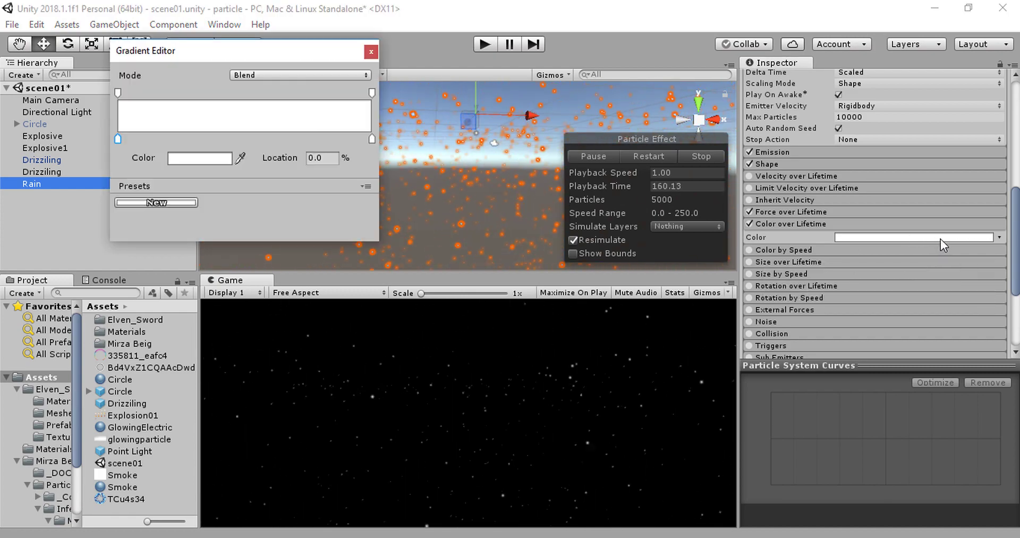
{"action": "left_click", "coordinate": [372, 92]}
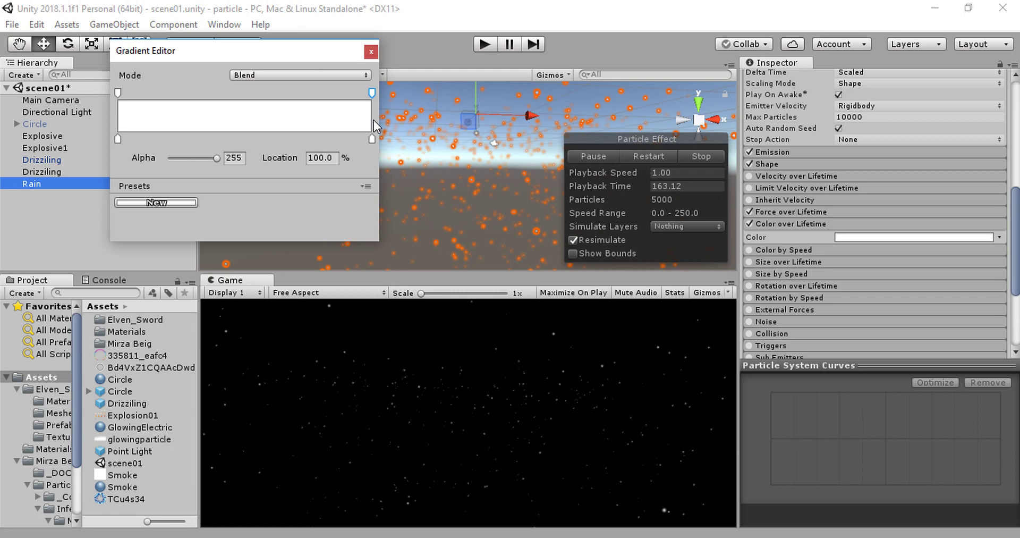
{"action": "left_click", "coordinate": [216, 154]}
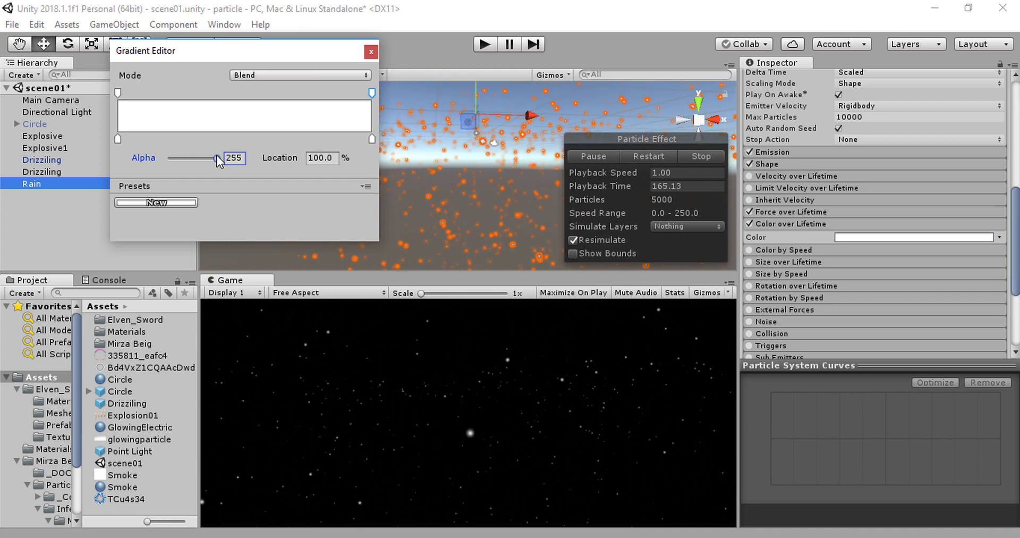
{"action": "type", "text": "230"}
{"action": "left_click_drag", "start_coordinate": [159, 158], "coordinate": [137, 165]}
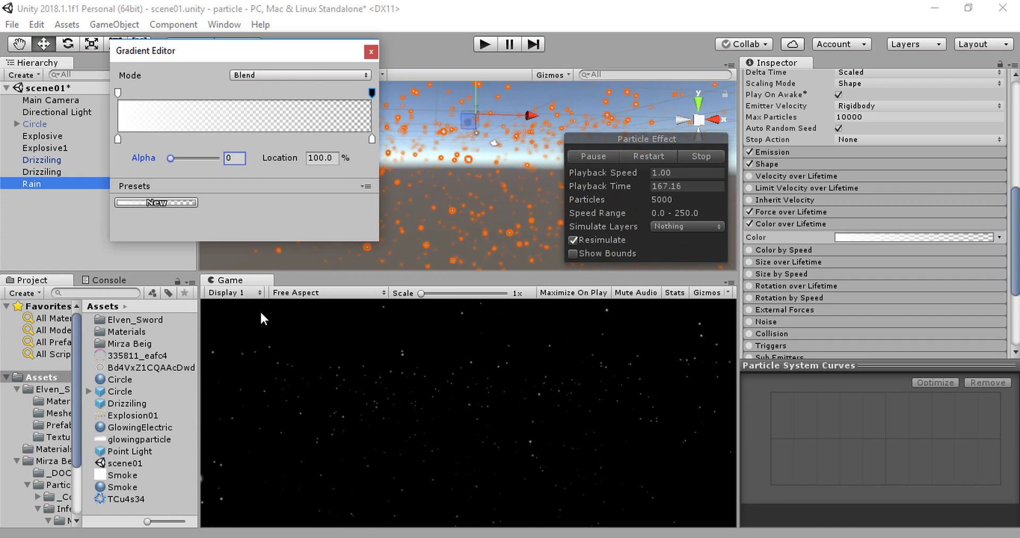
{"action": "left_click", "coordinate": [370, 52]}
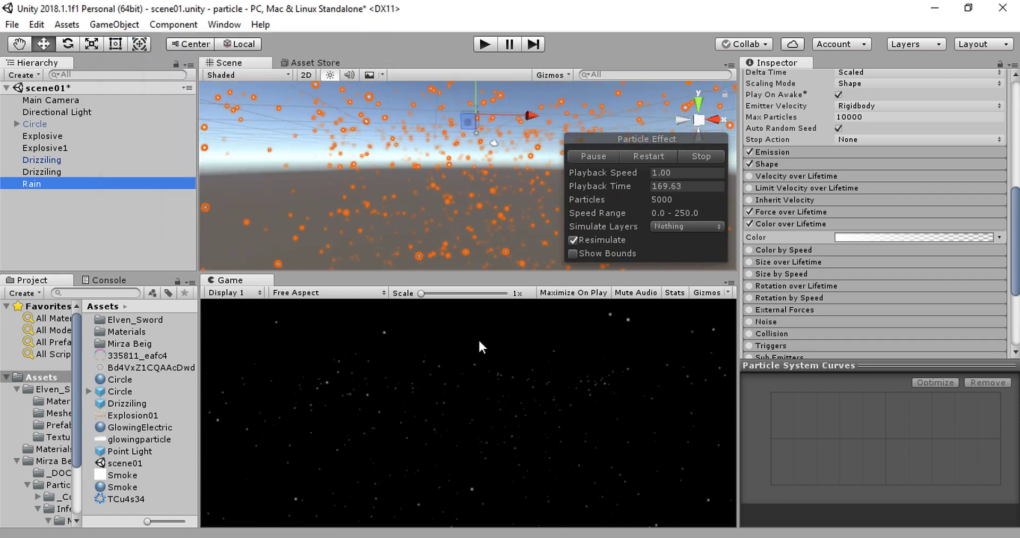
{"action": "left_click", "coordinate": [830, 224]}
{"action": "scroll", "coordinate": [844, 250], "scroll_direction": "down", "scroll_amount": 3}
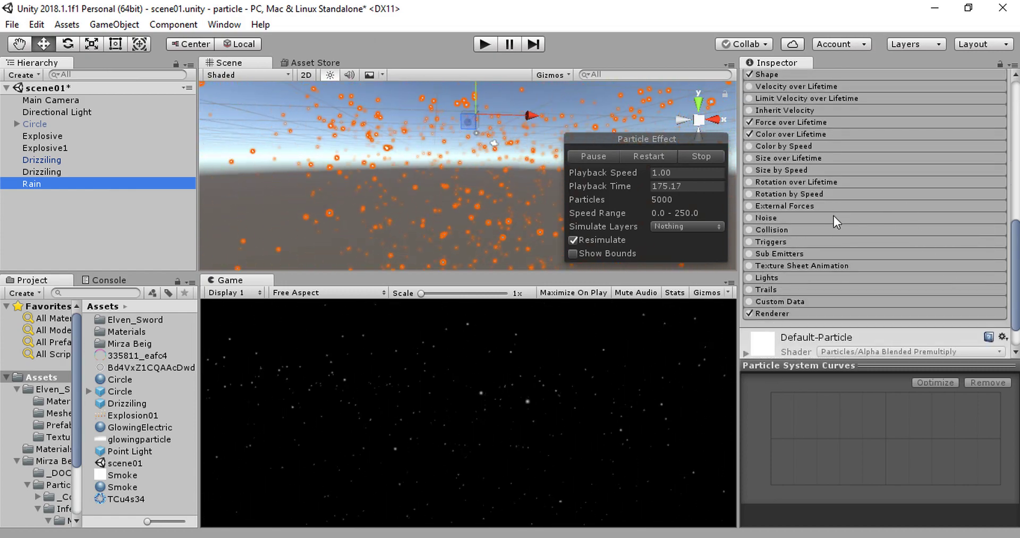
{"action": "scroll", "coordinate": [832, 255], "scroll_direction": "down", "scroll_amount": 2}
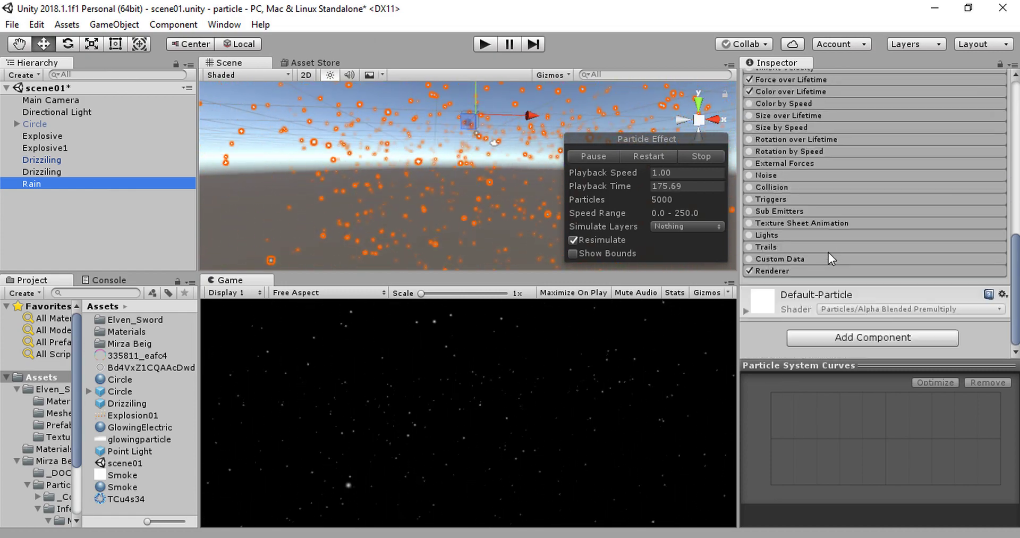
{"action": "left_click", "coordinate": [774, 190]}
{"action": "left_click", "coordinate": [853, 202]}
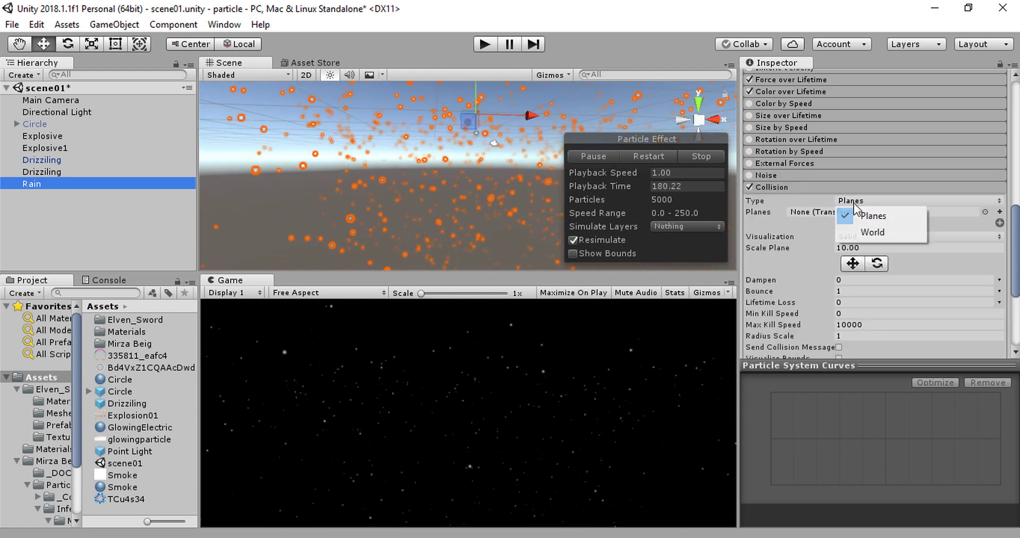
{"action": "left_click", "coordinate": [872, 231]}
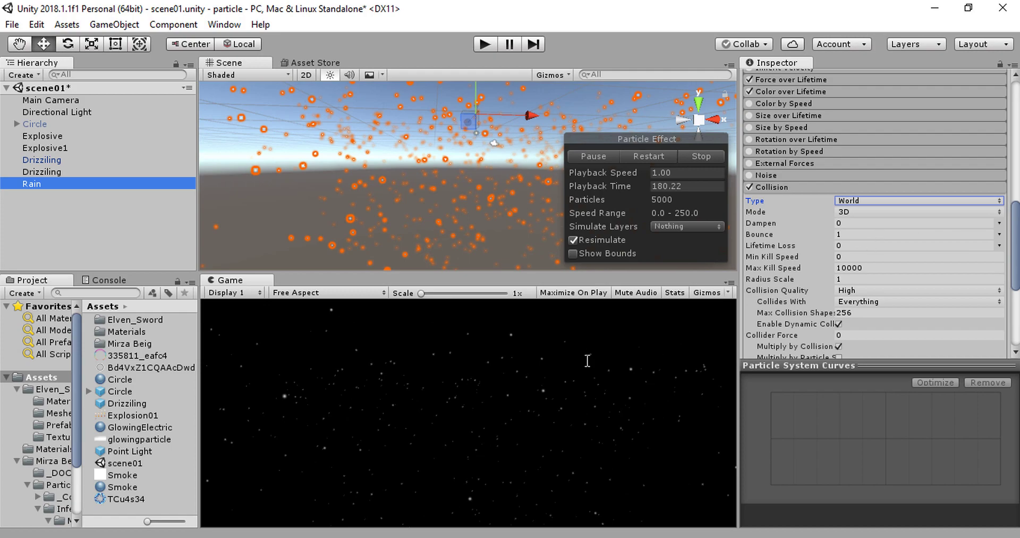
{"action": "left_click", "coordinate": [904, 234]}
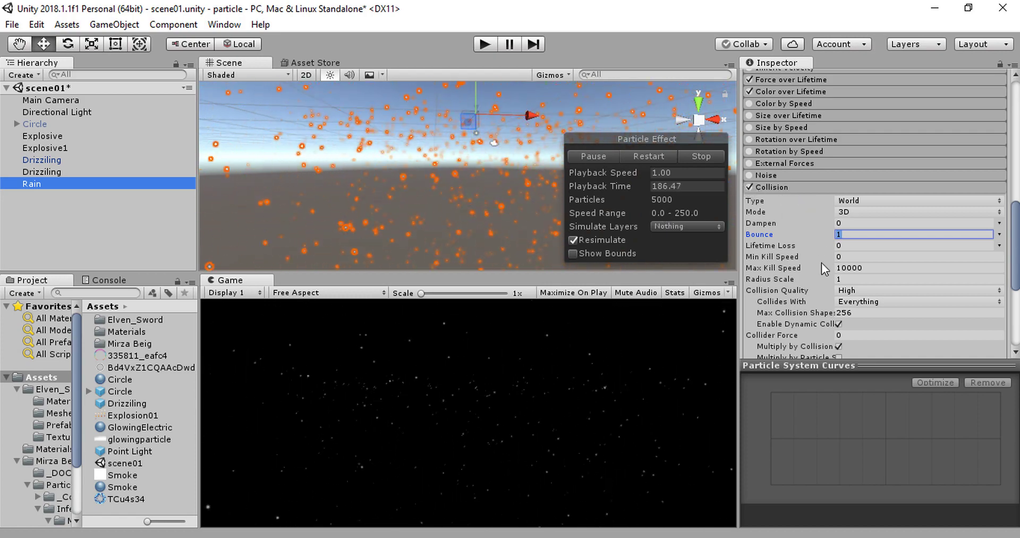
{"action": "scroll", "coordinate": [821, 263], "scroll_direction": "down", "scroll_amount": 3}
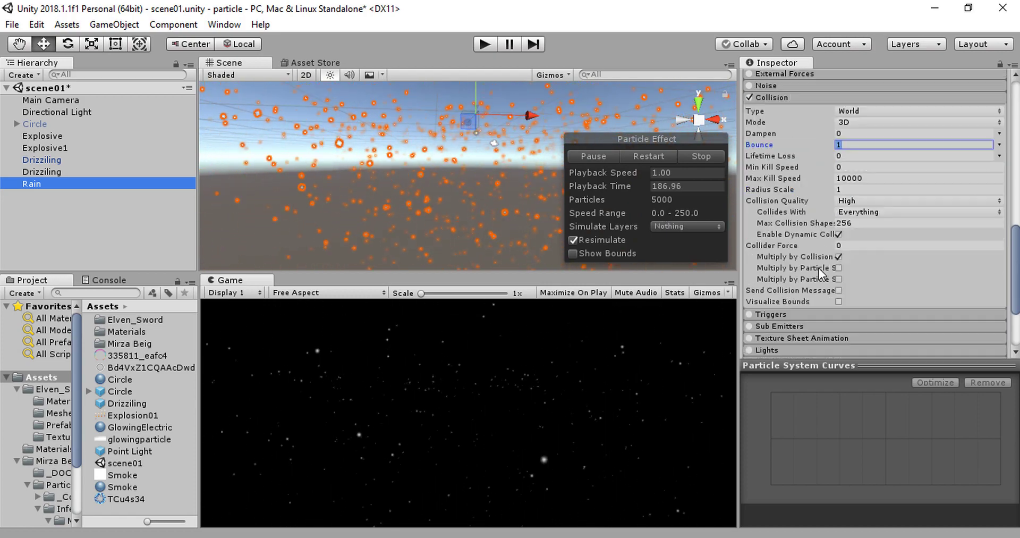
{"action": "left_click", "coordinate": [751, 98]}
Step: Set the Renderer's Render Mode to Stretched Billboard with a Length Scale of 10
{"action": "left_click", "coordinate": [770, 97]}
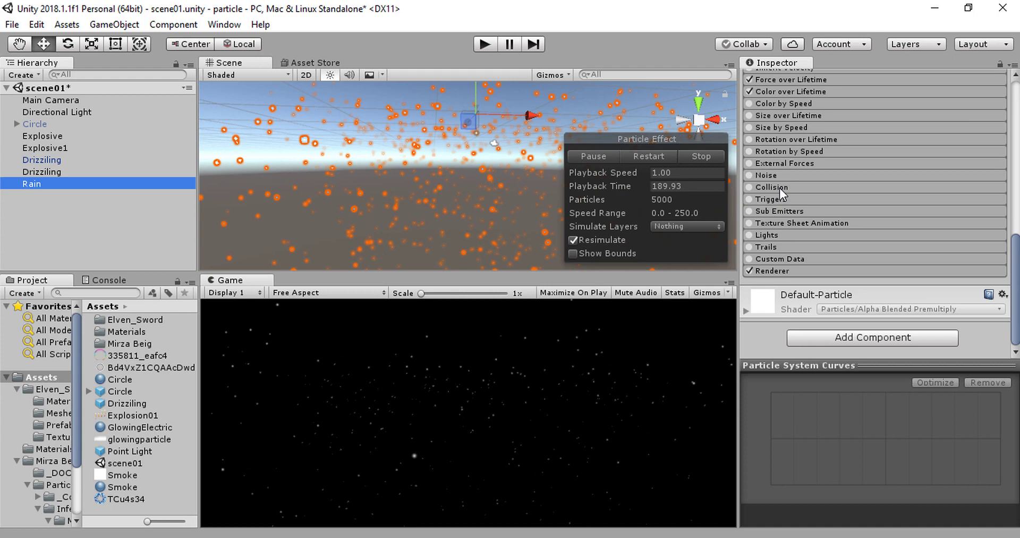
{"action": "left_click", "coordinate": [799, 268]}
{"action": "scroll", "coordinate": [876, 253], "scroll_direction": "down", "scroll_amount": 3}
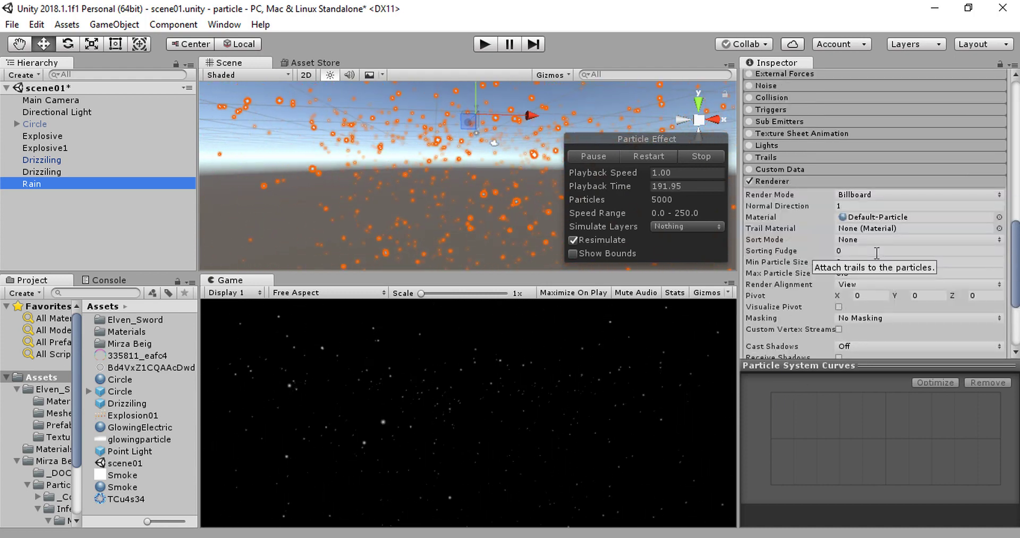
{"action": "left_click", "coordinate": [885, 193]}
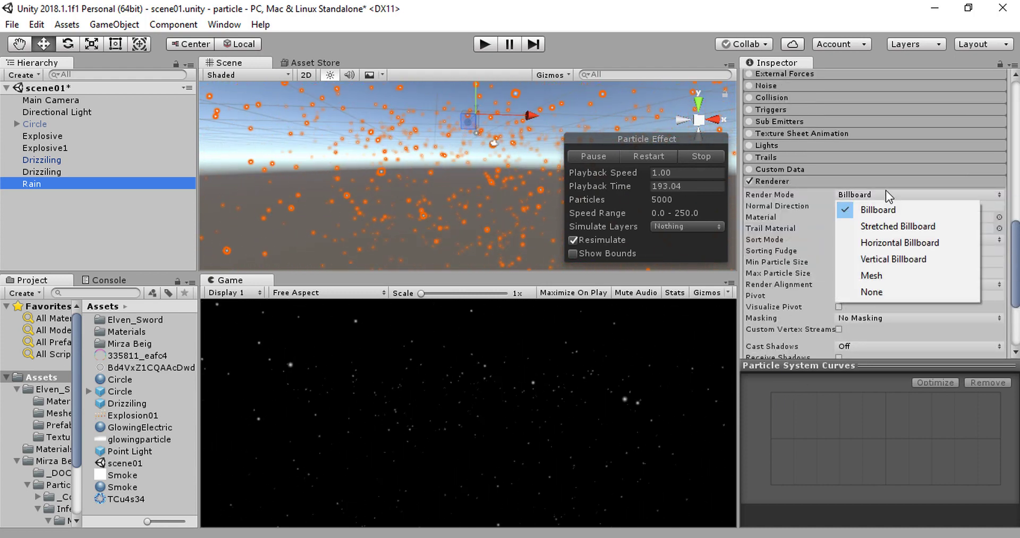
{"action": "left_click", "coordinate": [896, 227]}
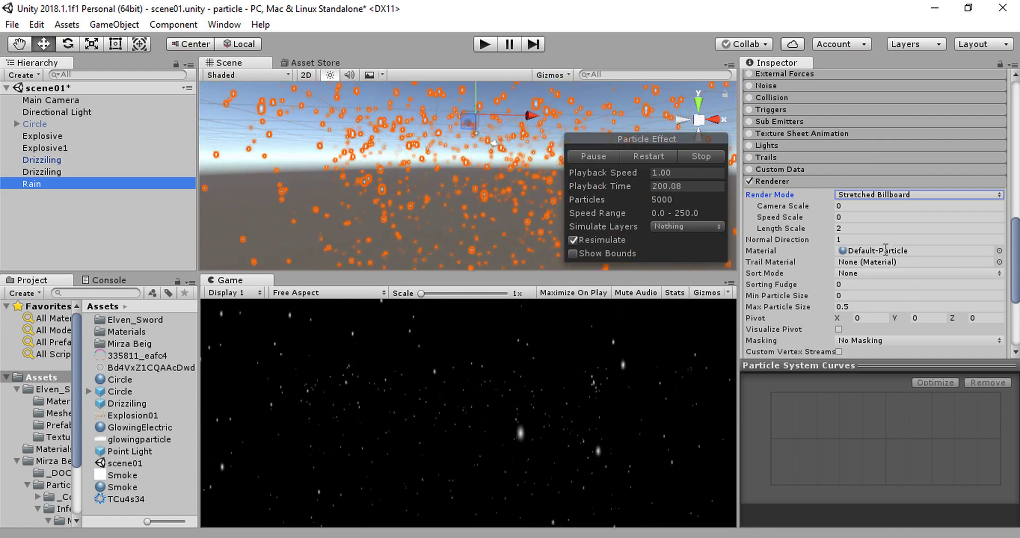
{"action": "left_click", "coordinate": [859, 228]}
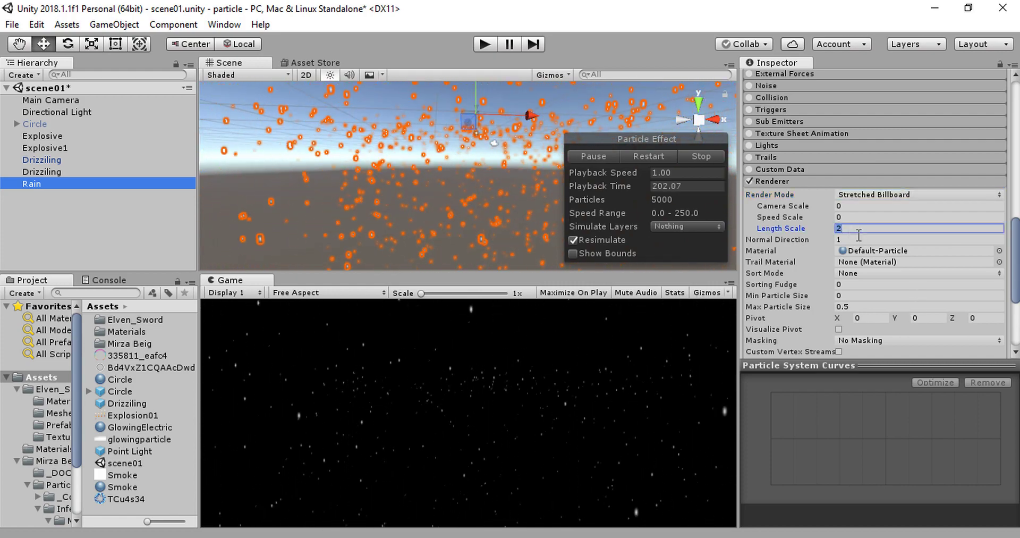
{"action": "type", "text": "5"}
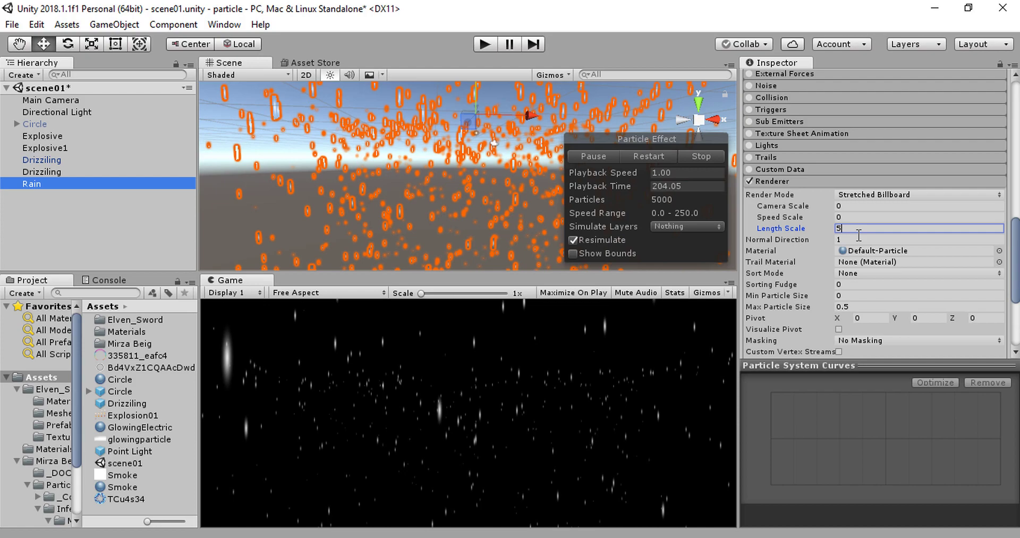
{"action": "key", "text": "BackSpace"}
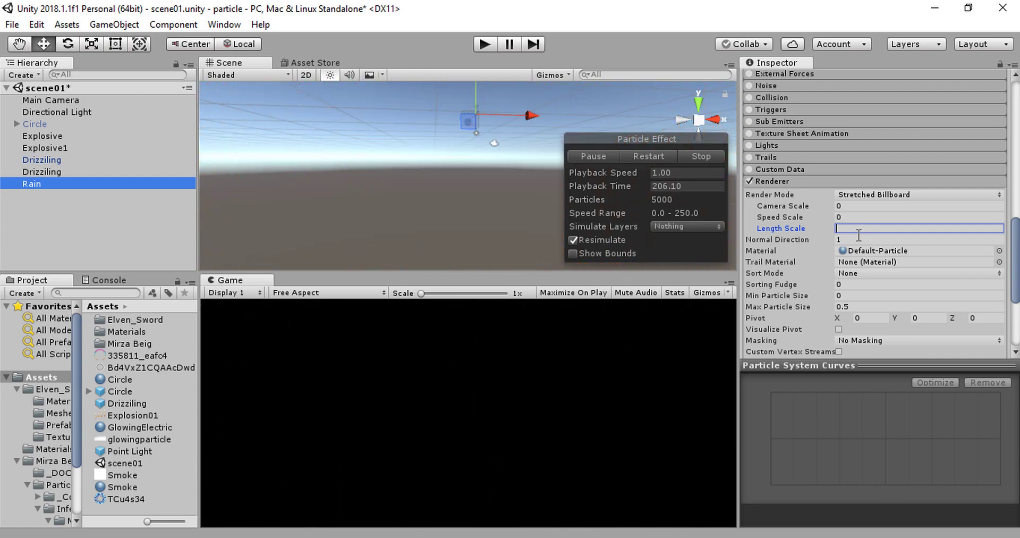
{"action": "type", "text": "10"}
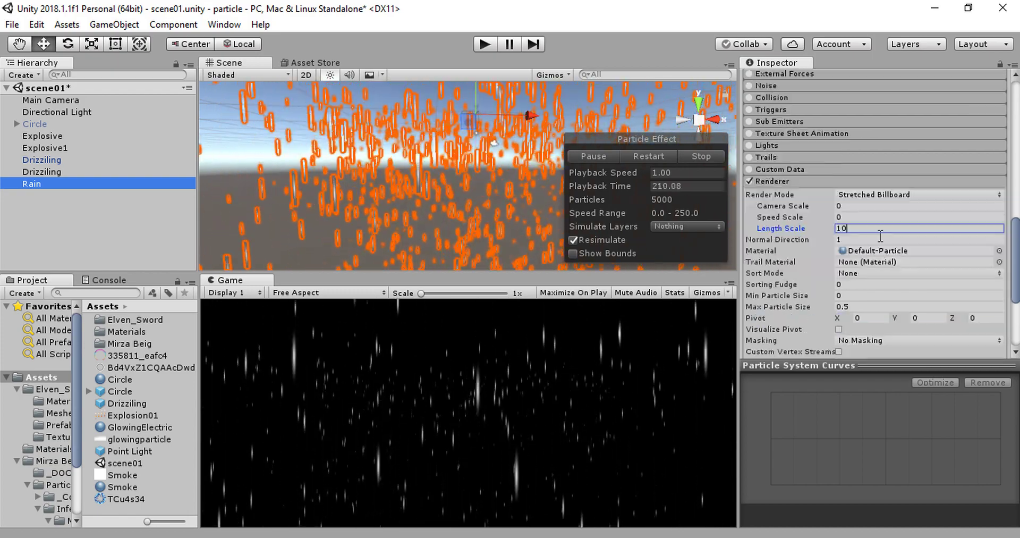
{"action": "scroll", "coordinate": [888, 327], "scroll_direction": "down", "scroll_amount": 5}
{"action": "scroll", "coordinate": [888, 327], "scroll_direction": "up", "scroll_amount": 3}
{"action": "scroll", "coordinate": [850, 297], "scroll_direction": "up", "scroll_amount": 3}
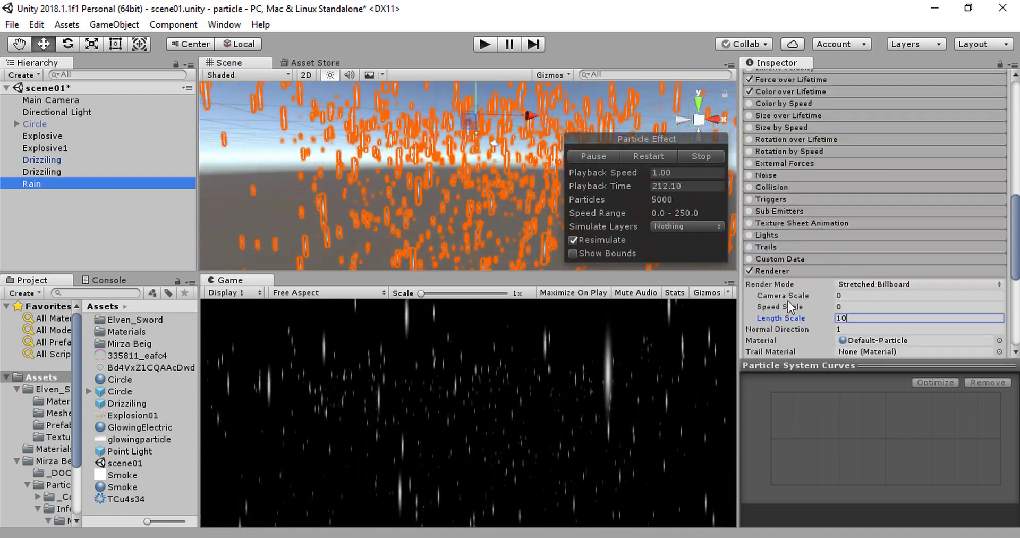
Step: Change the main module's Start Size from 0.2 to 0.1
{"action": "left_click", "coordinate": [798, 269]}
{"action": "scroll", "coordinate": [824, 234], "scroll_direction": "up", "scroll_amount": 5}
{"action": "scroll", "coordinate": [832, 221], "scroll_direction": "up", "scroll_amount": 5}
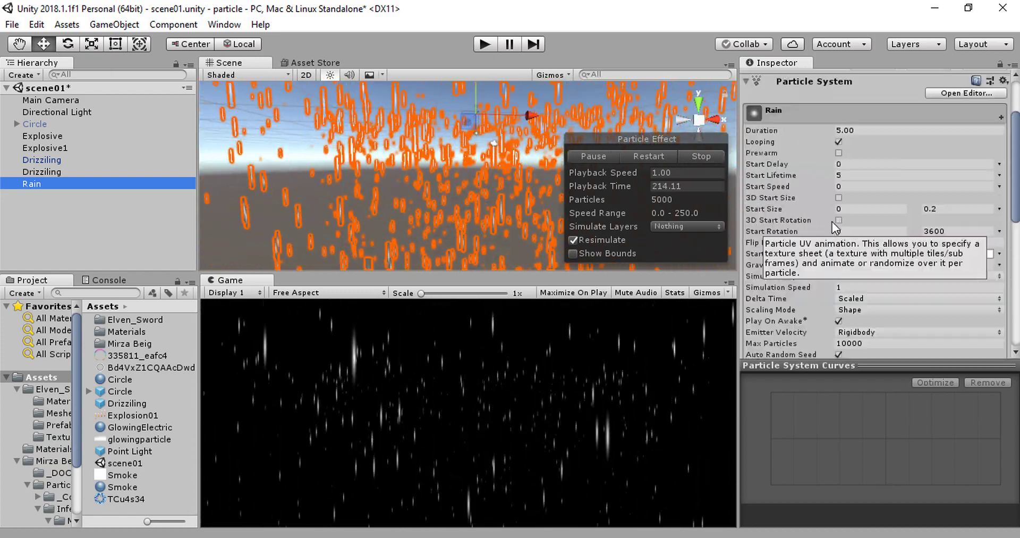
{"action": "scroll", "coordinate": [872, 245], "scroll_direction": "up", "scroll_amount": 5}
{"action": "scroll", "coordinate": [924, 287], "scroll_direction": "up", "scroll_amount": 2}
{"action": "left_click", "coordinate": [942, 299]}
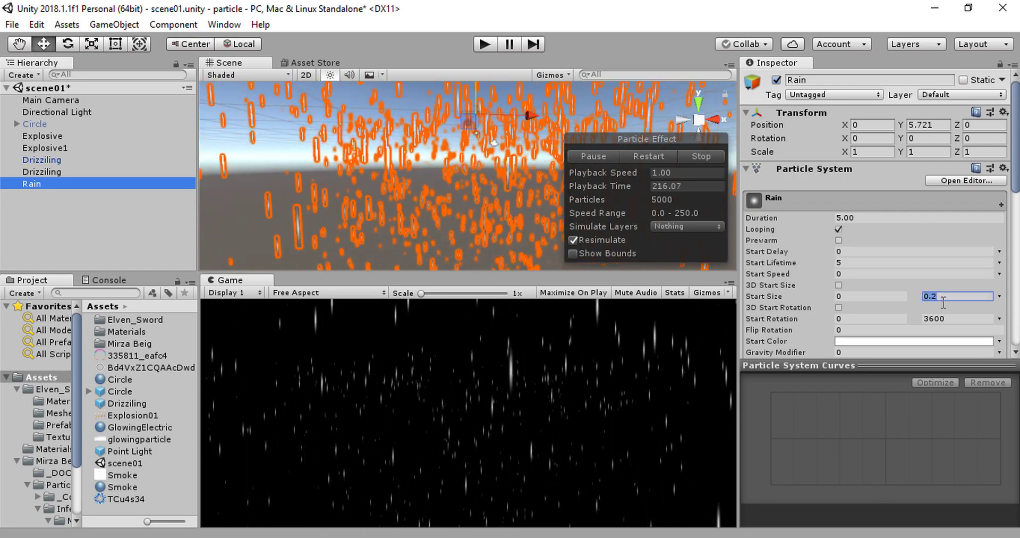
{"action": "type", "text": "0.05"}
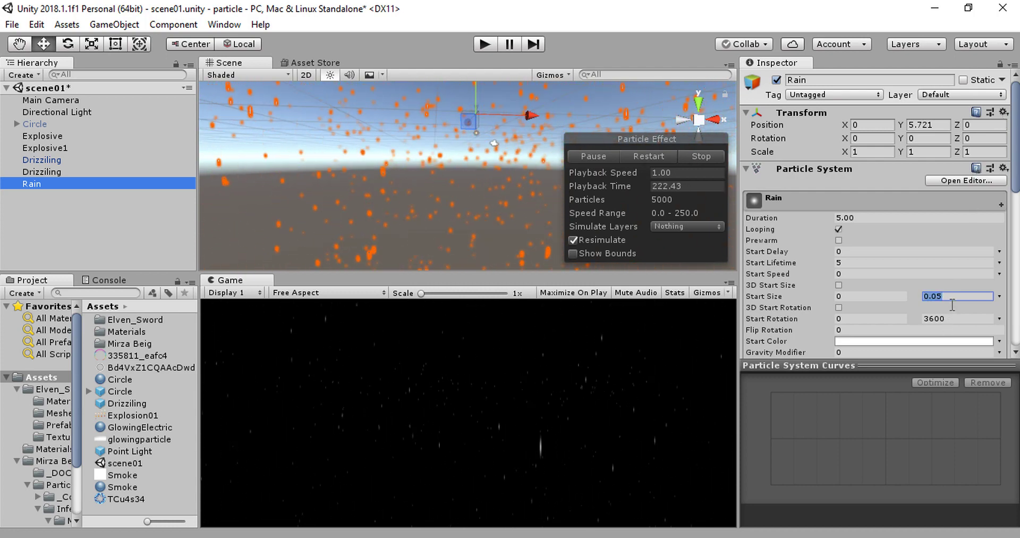
{"action": "type", "text": "1"}
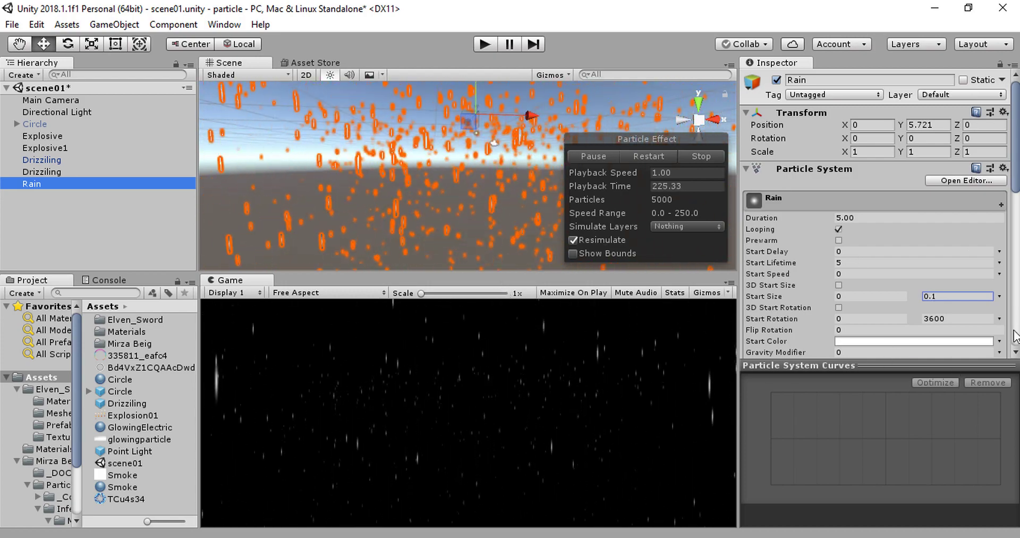
{"action": "scroll", "coordinate": [856, 202], "scroll_direction": "down", "scroll_amount": 2}
Step: Try Emission Rate over Time values 10, 100 and 10000, settling on 1000
{"action": "scroll", "coordinate": [856, 202], "scroll_direction": "down", "scroll_amount": 7}
{"action": "scroll", "coordinate": [856, 205], "scroll_direction": "down", "scroll_amount": 4}
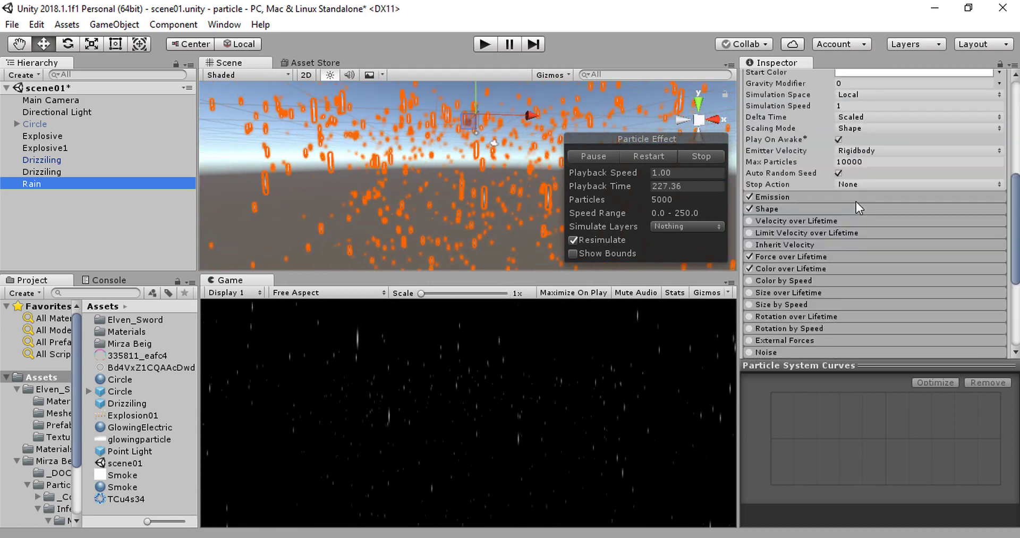
{"action": "scroll", "coordinate": [856, 204], "scroll_direction": "down", "scroll_amount": 5}
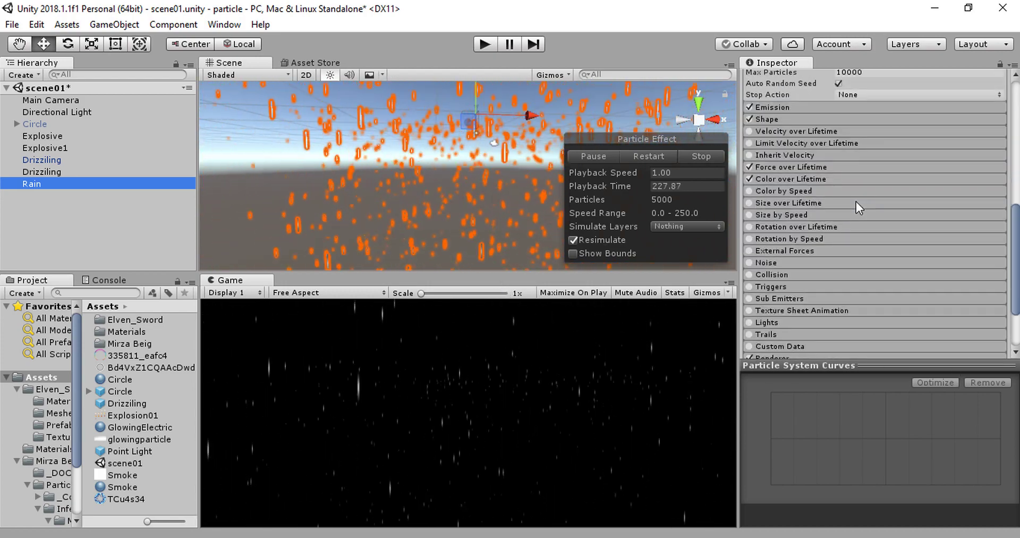
{"action": "left_click", "coordinate": [801, 108]}
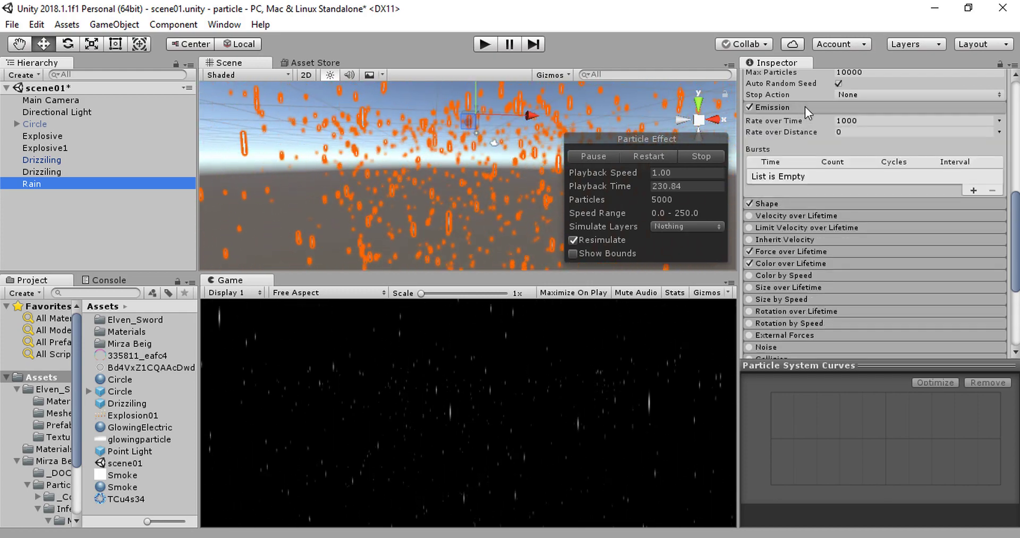
{"action": "left_click", "coordinate": [872, 121]}
{"action": "type", "text": "10"}
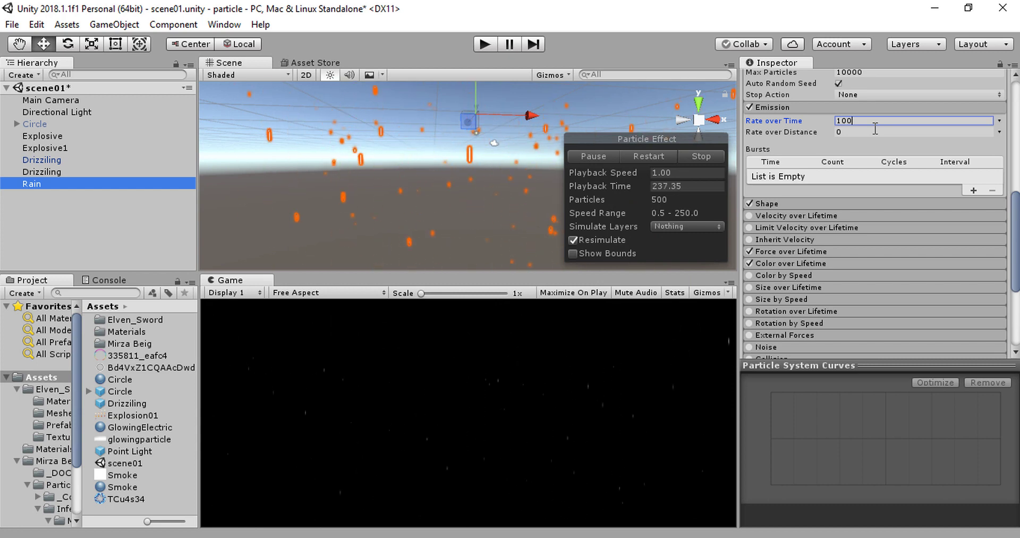
{"action": "type", "text": "00"}
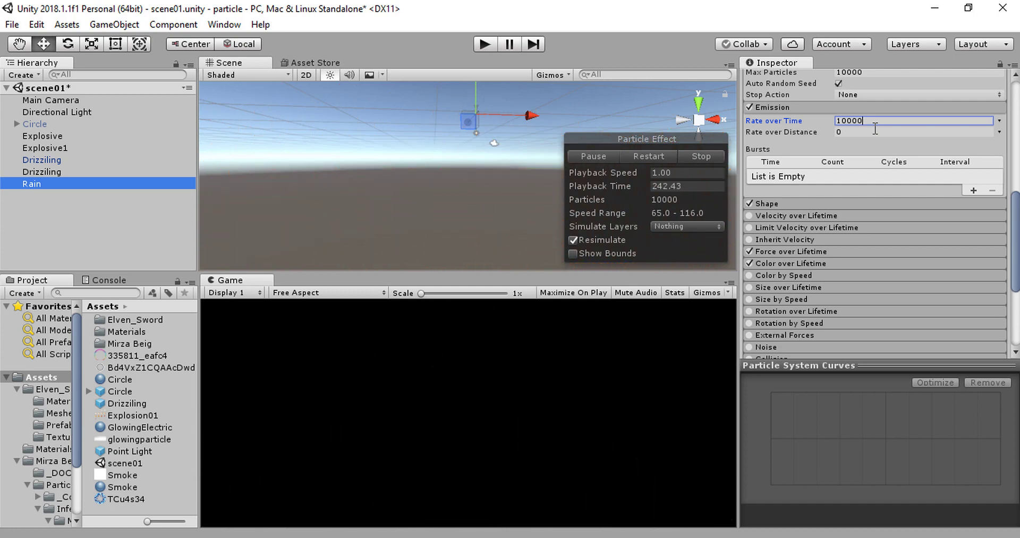
{"action": "key", "text": "BackSpace"}
{"action": "key", "text": "BackSpace"}
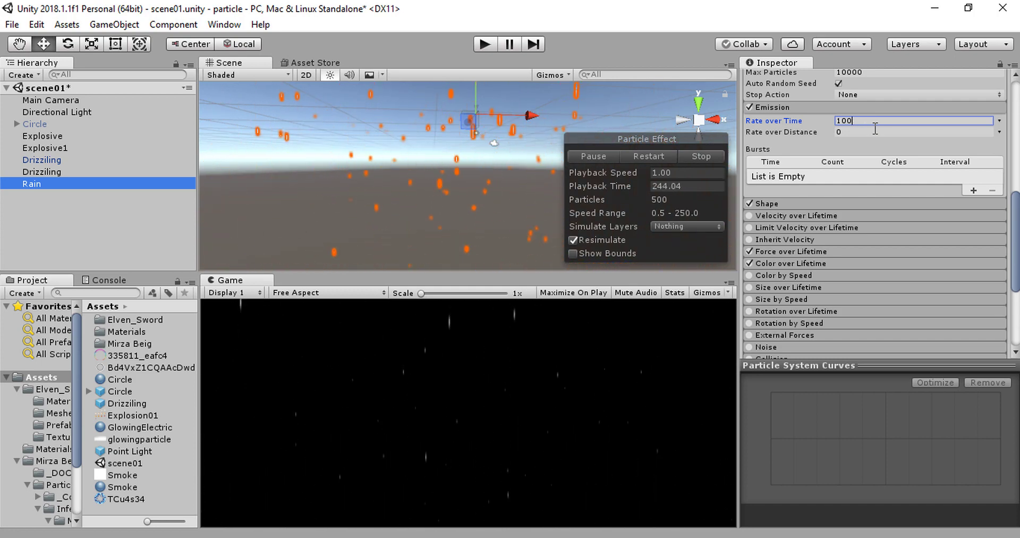
{"action": "type", "text": "0"}
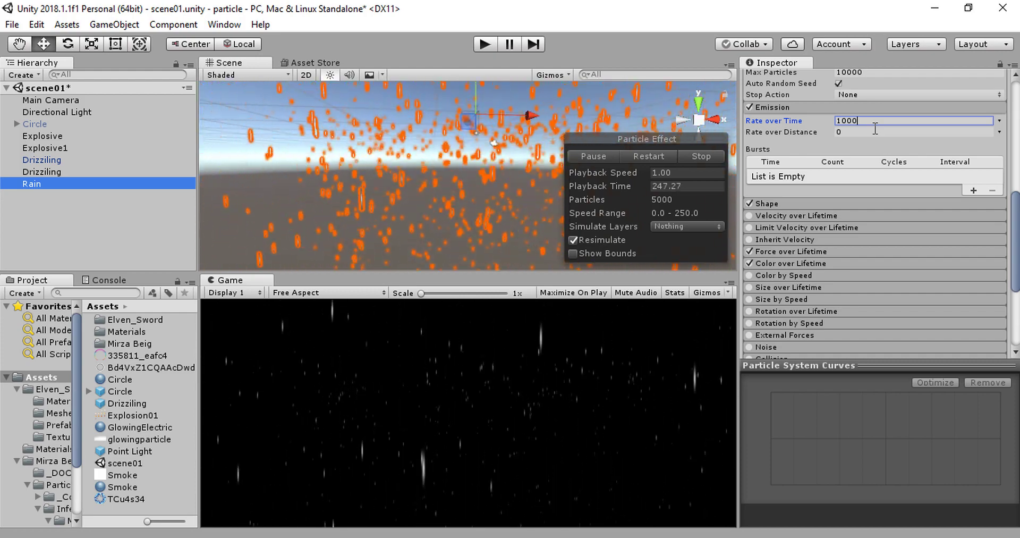
Step: Check the Shape module's Box settings, then stop the Rain particle preview
{"action": "left_click", "coordinate": [820, 105]}
{"action": "left_click", "coordinate": [776, 119]}
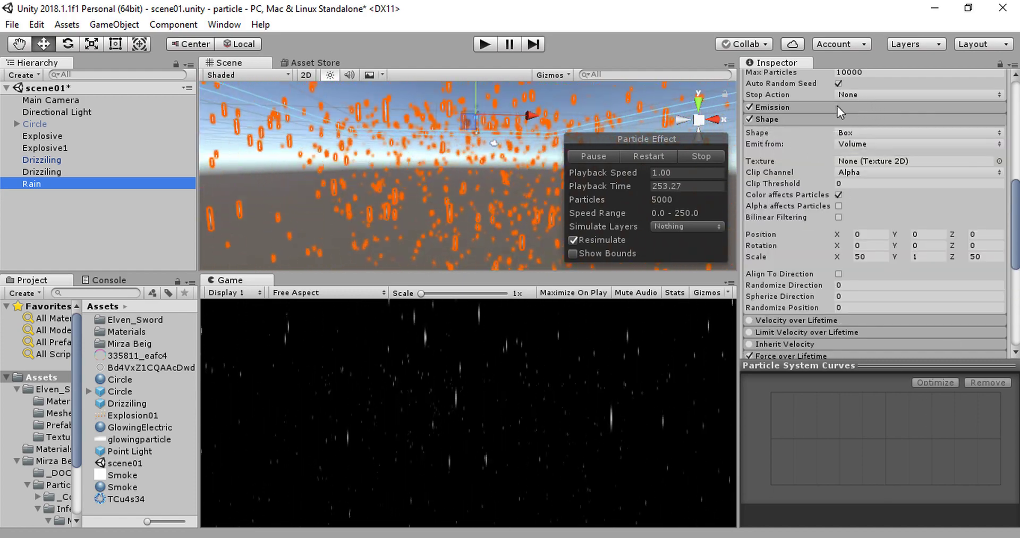
{"action": "left_click", "coordinate": [810, 121]}
{"action": "scroll", "coordinate": [839, 244], "scroll_direction": "down", "scroll_amount": 3}
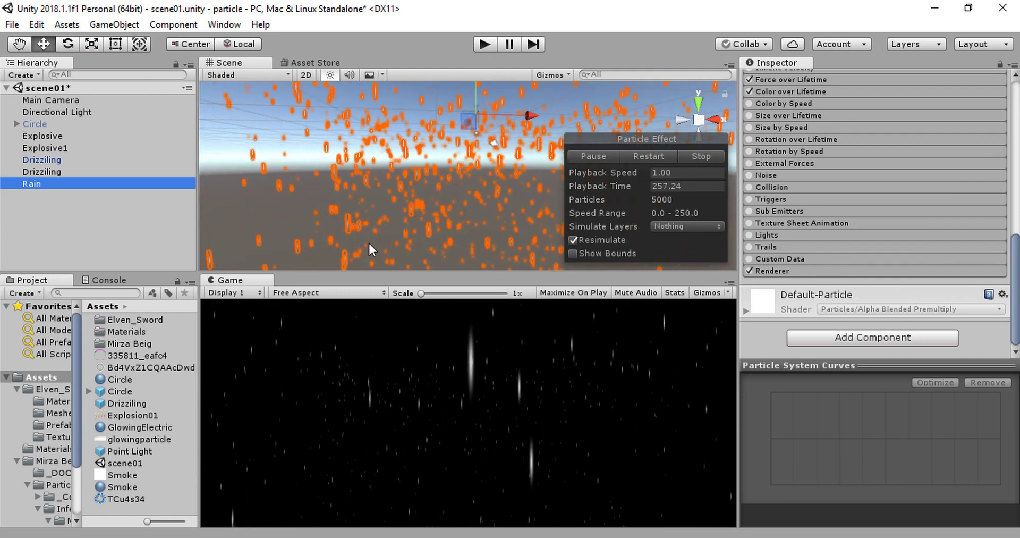
{"action": "left_click", "coordinate": [693, 153]}
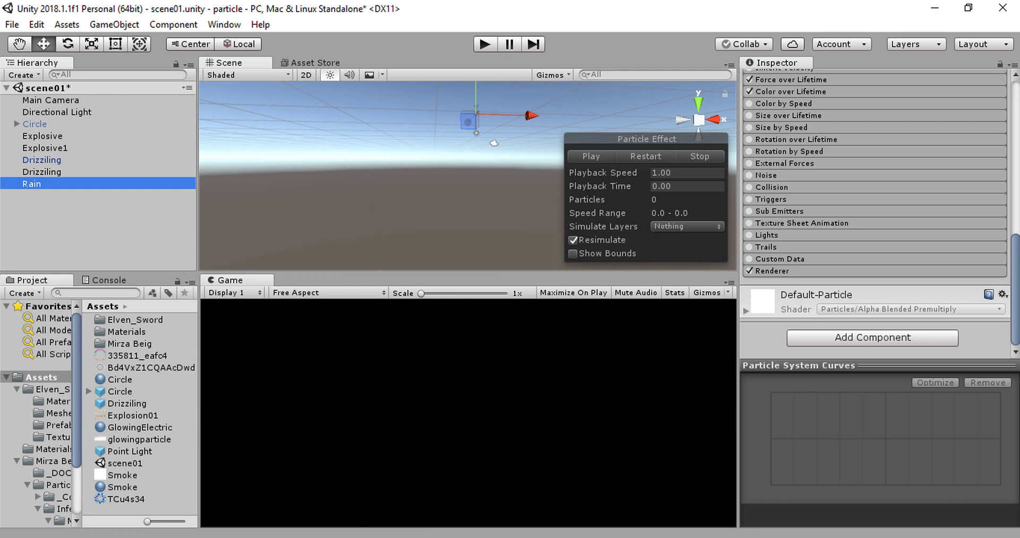